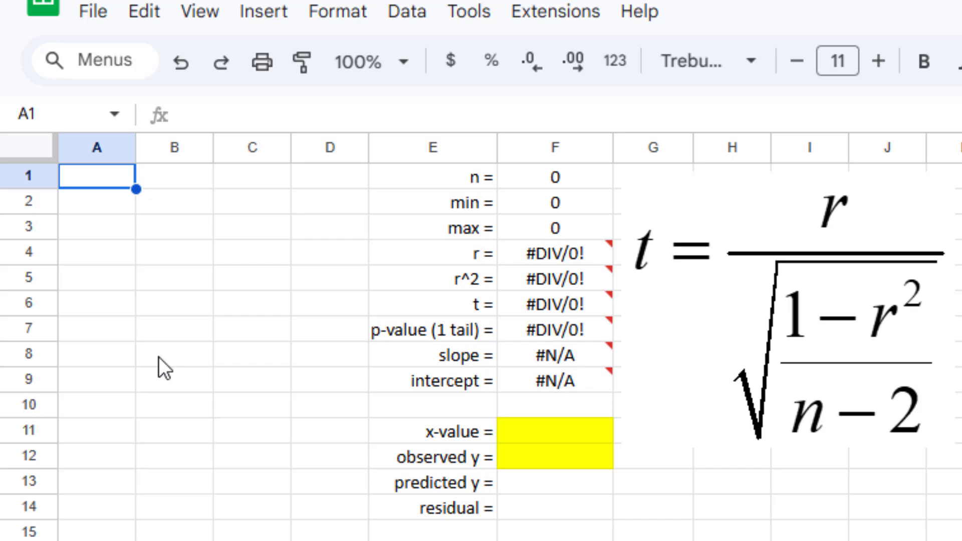
- Paste the copied car weight and mileage table into the sheet starting at A1, and examine the formula for n
key(ctrl+v)
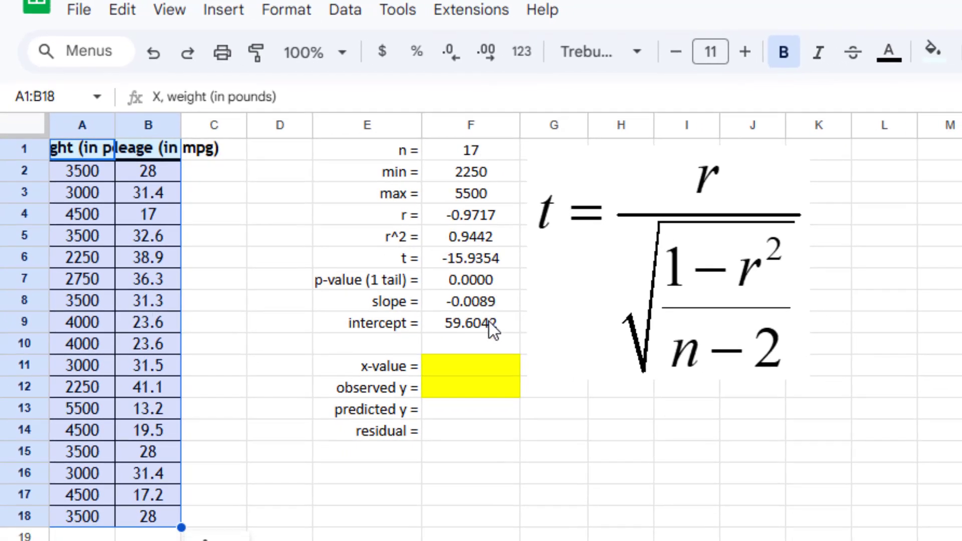
click(478, 156)
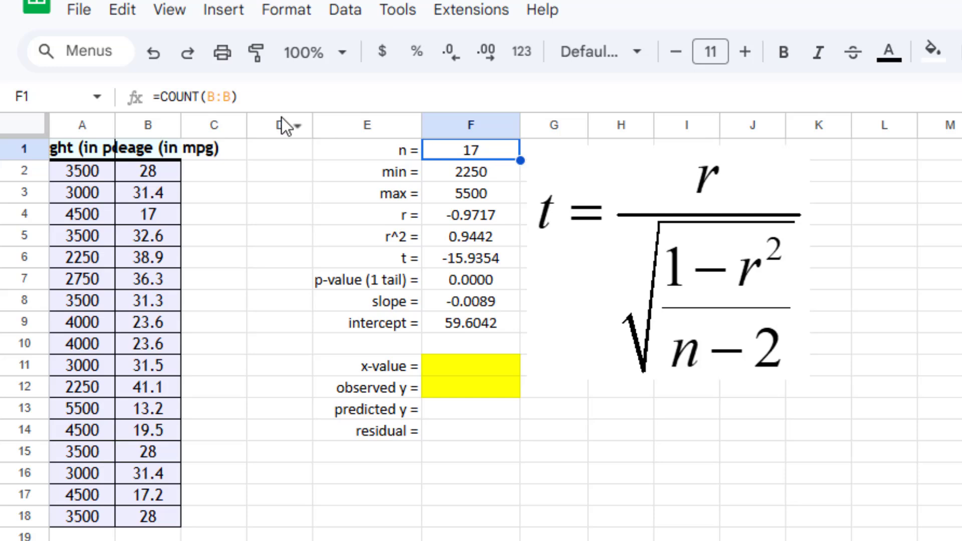
drag(260, 101, 162, 96)
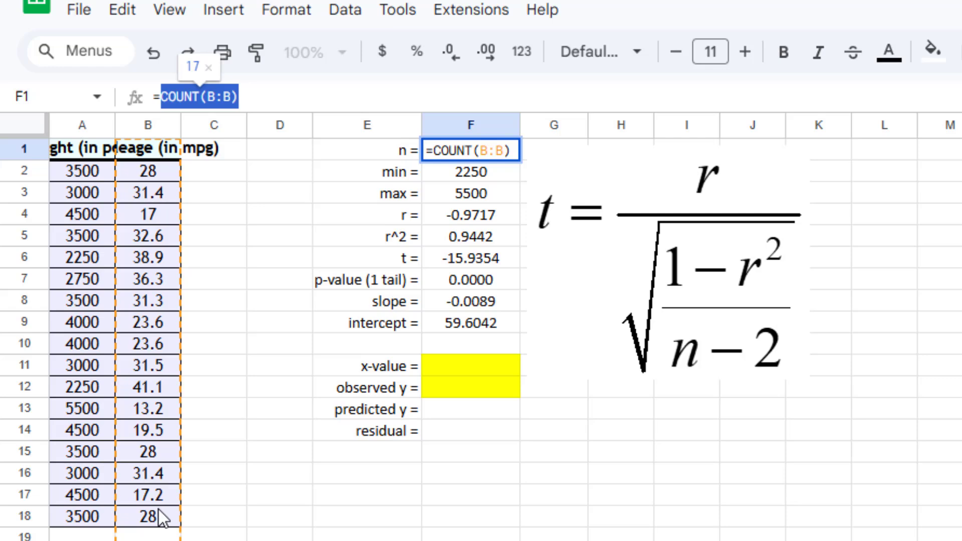
key(Return)
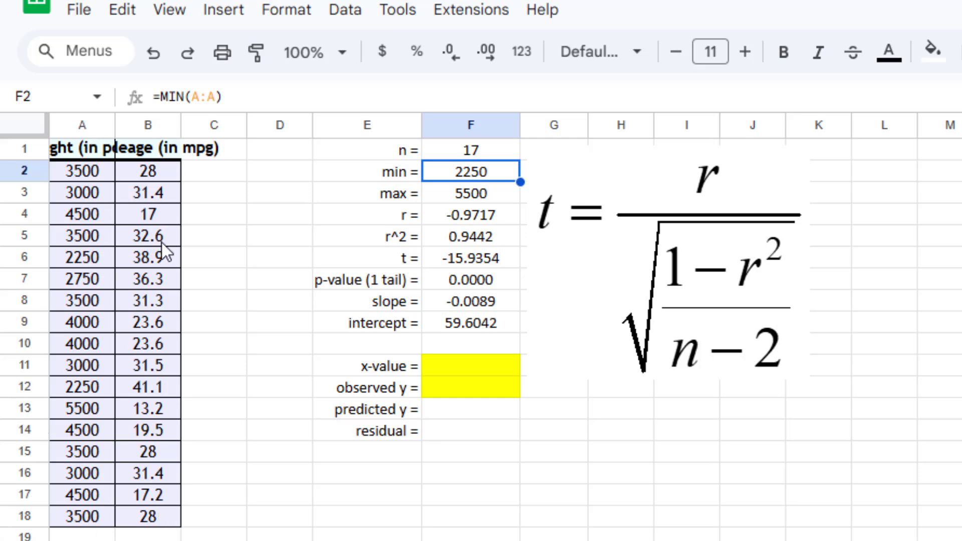
- Examine the max formula in F3 and the CORREL formula in F4, including the order of its y and x ranges
click(443, 194)
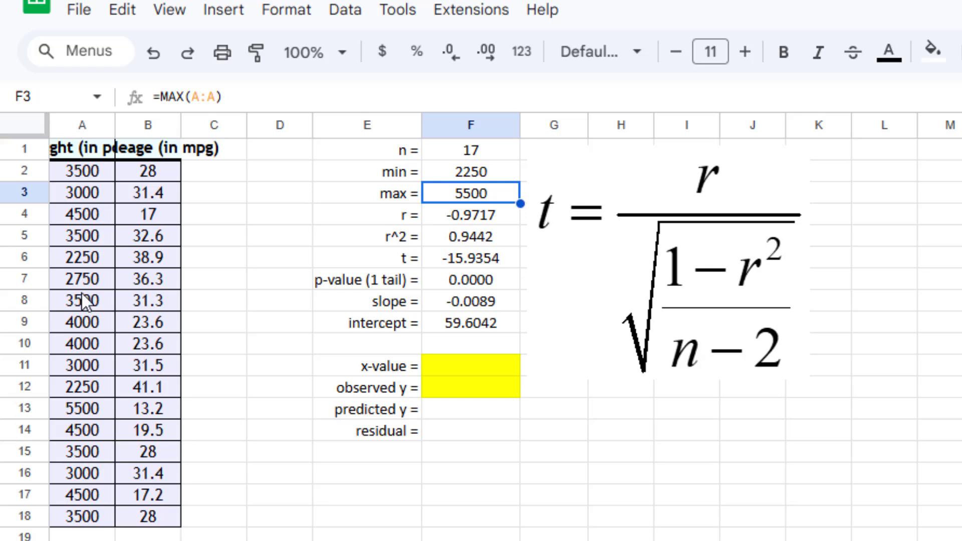
click(473, 214)
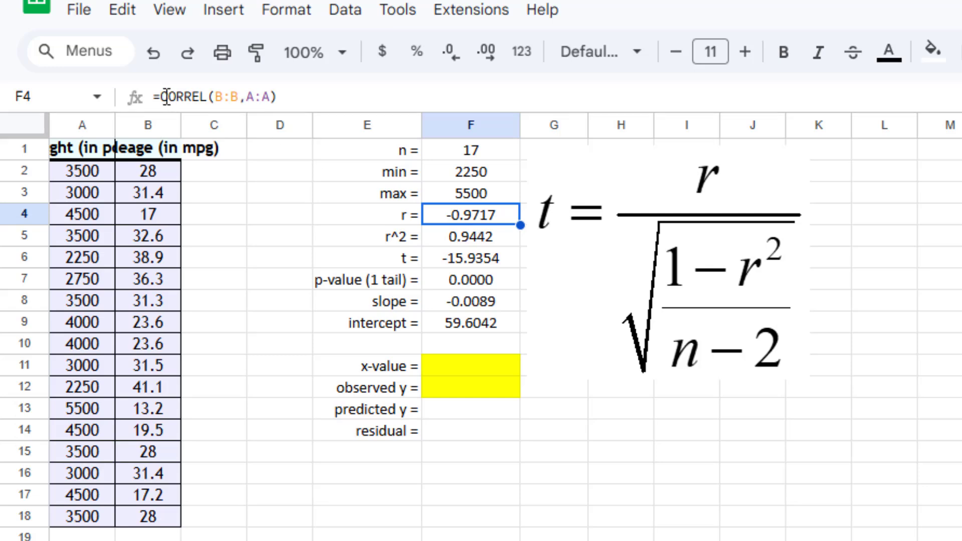
drag(160, 96, 212, 97)
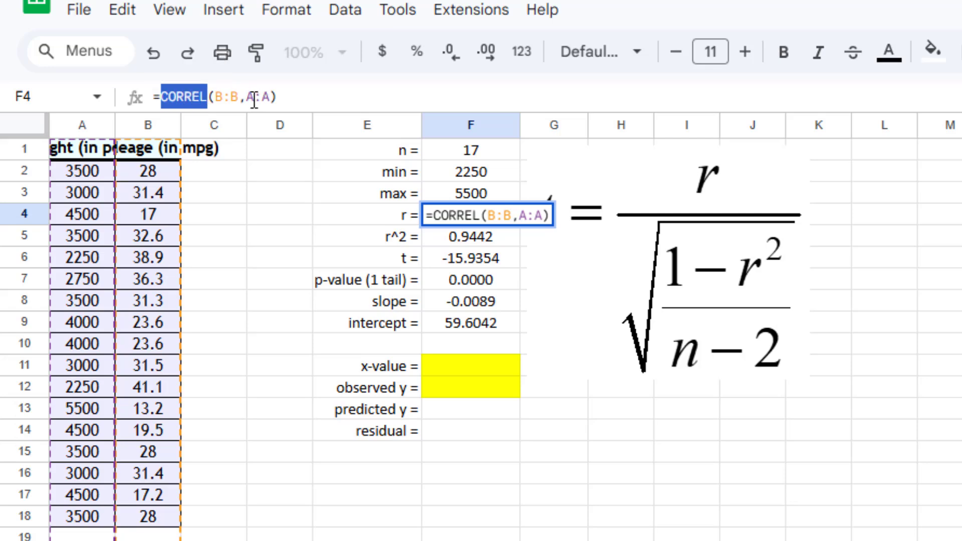
drag(239, 96, 216, 96)
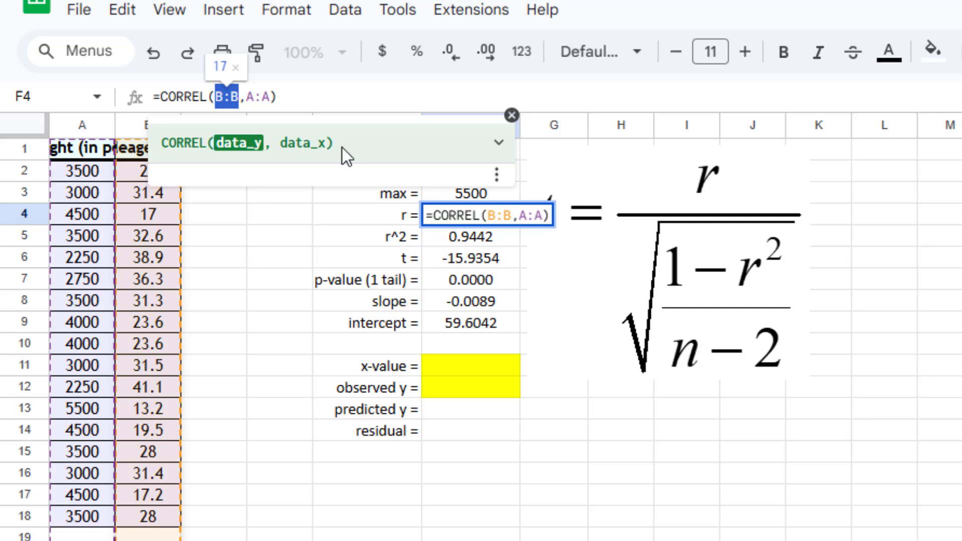
click(512, 115)
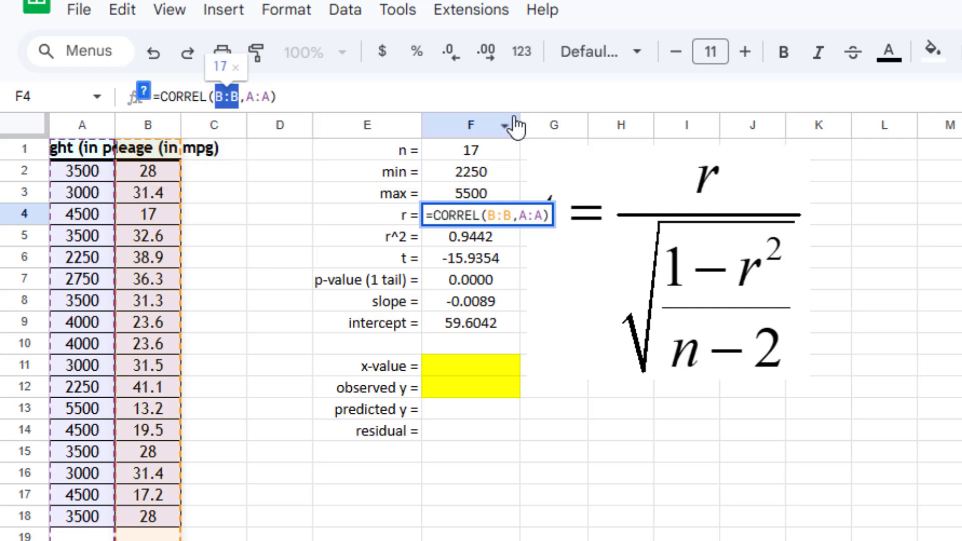
key(Return)
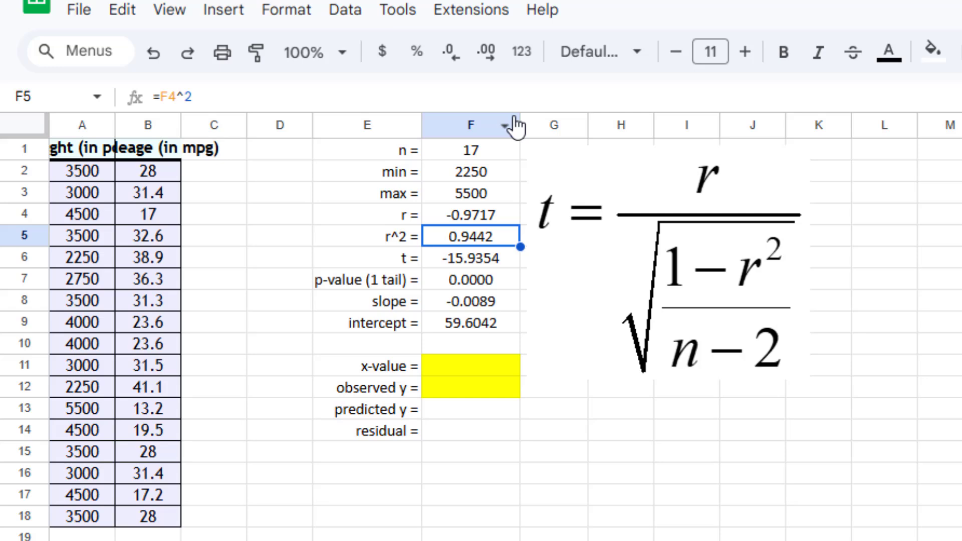
- Examine the formulas for r^2, t, the one-tail p-value, slope and intercept, comparing t with the pictured equation
key(Down)
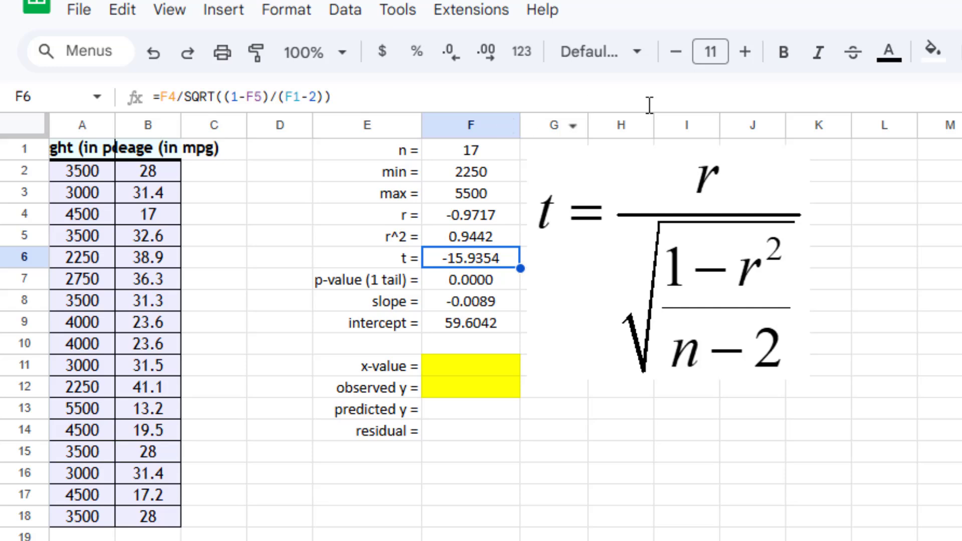
click(621, 229)
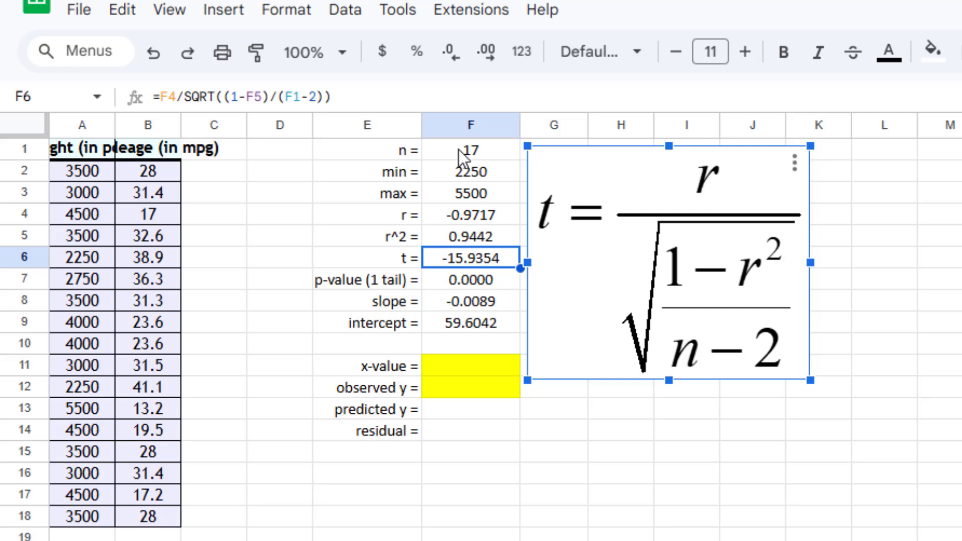
click(470, 283)
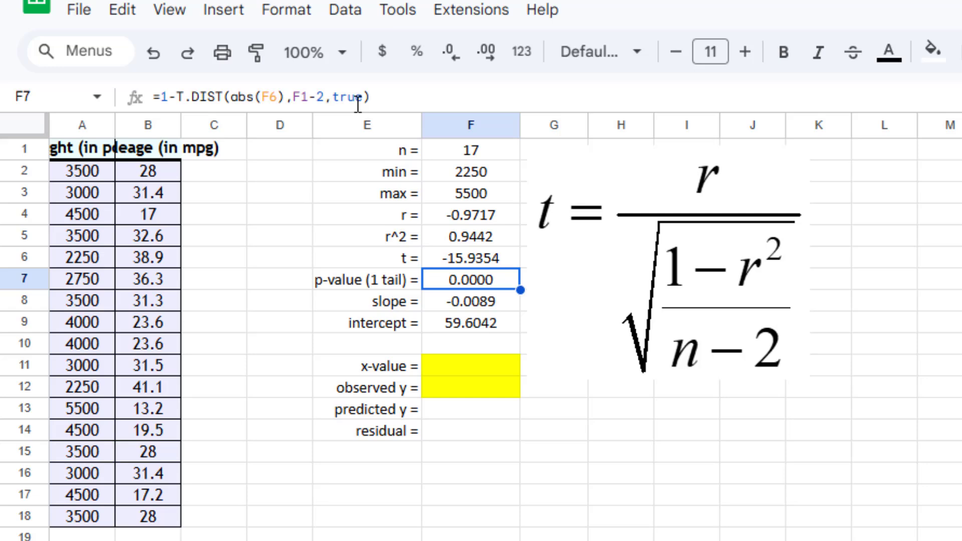
key(Down)
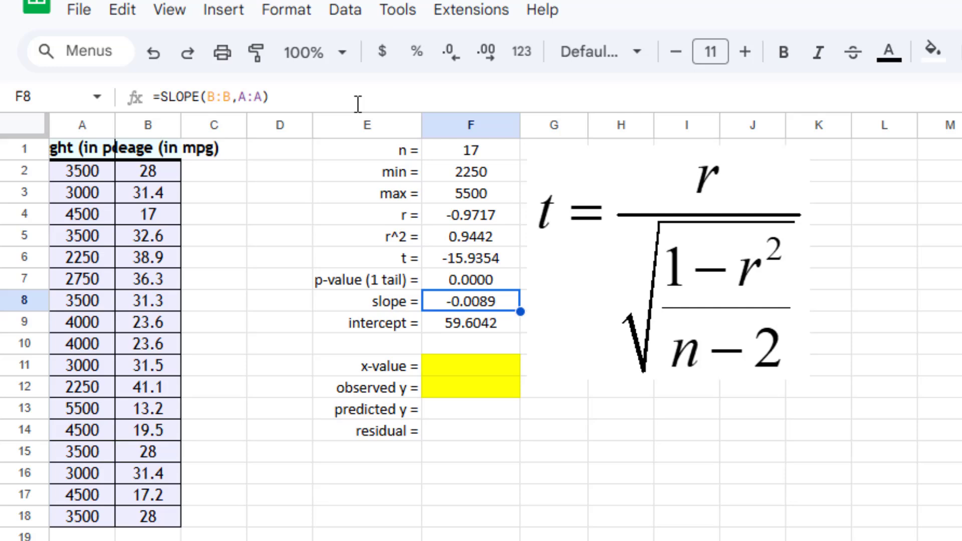
key(Down)
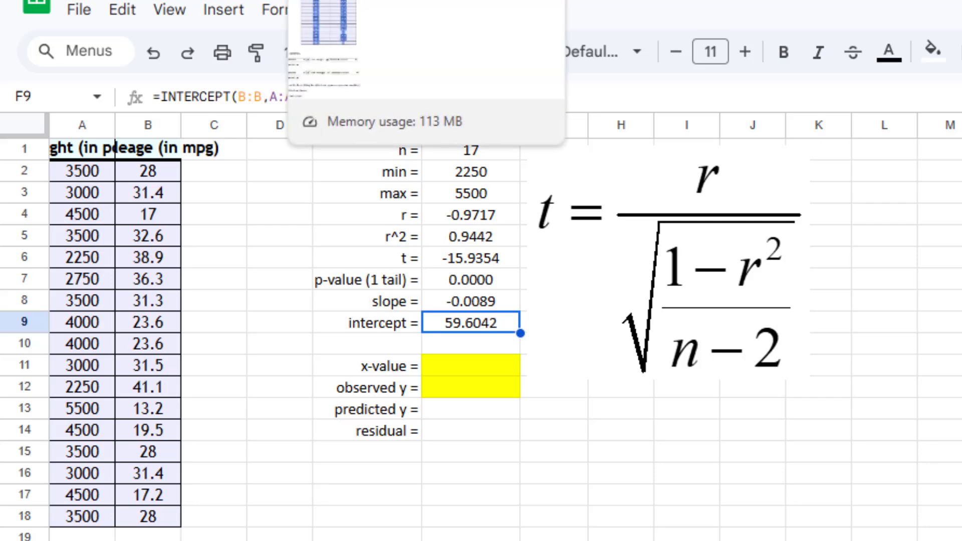
- Switch to the car weight question page and reveal the answer for the equation's dependent variable in part b
click(391, 1)
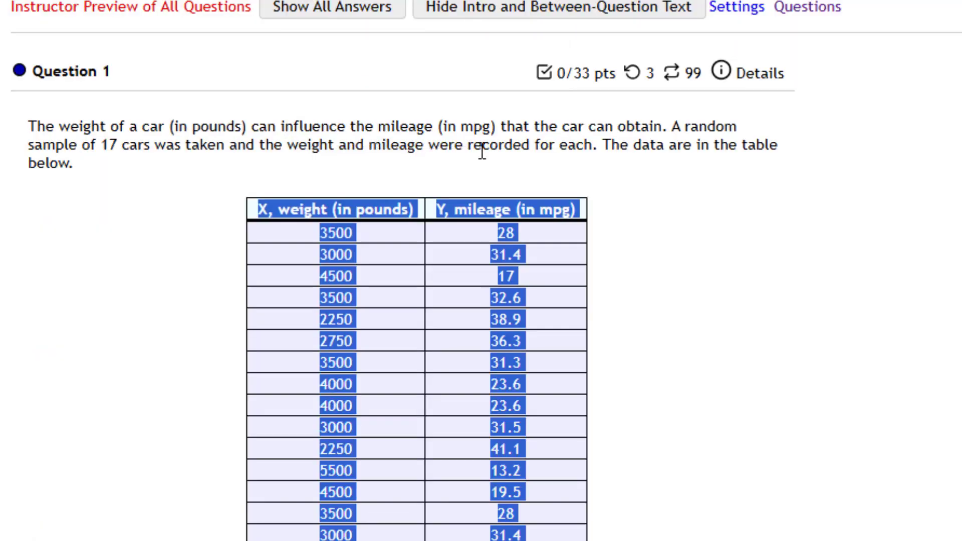
click(756, 498)
scroll(755, 498, down, 2)
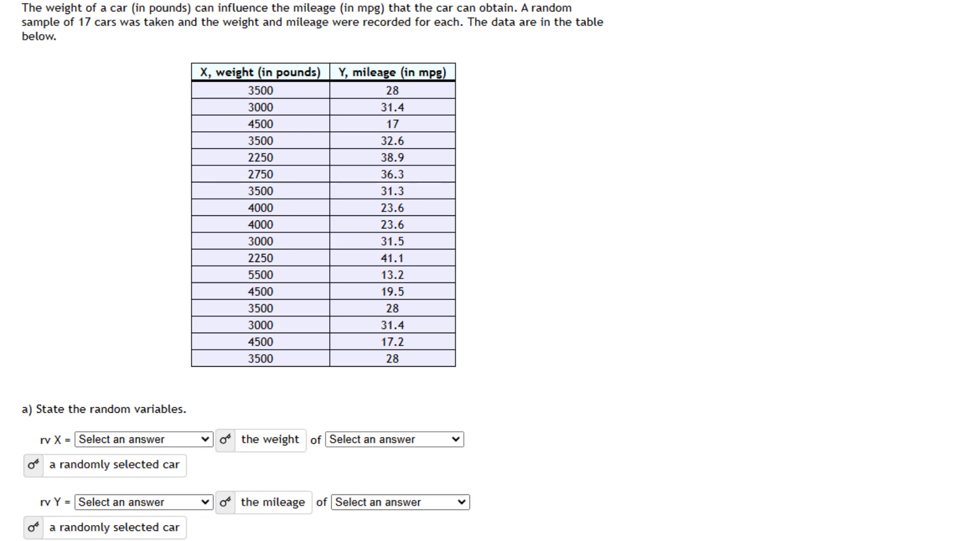
scroll(326, 466, down, 3)
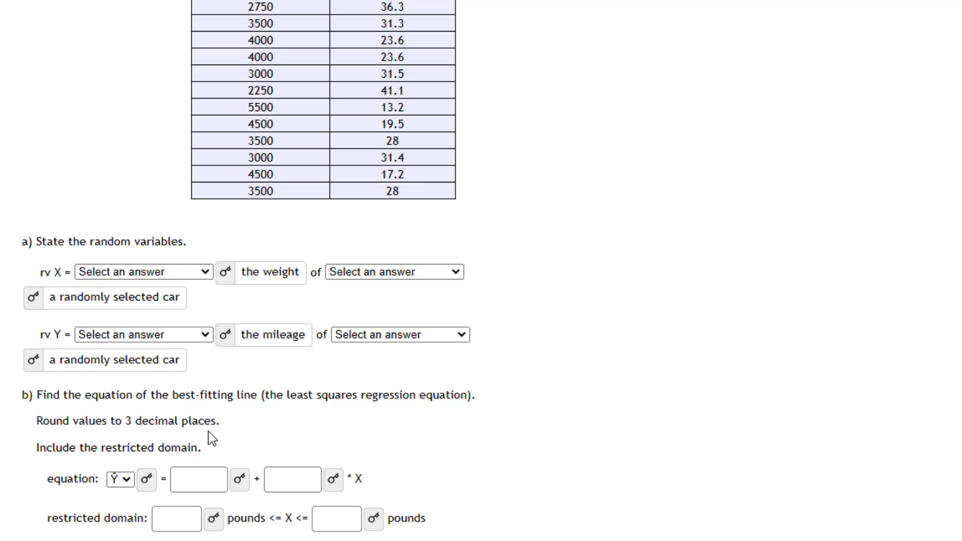
click(146, 479)
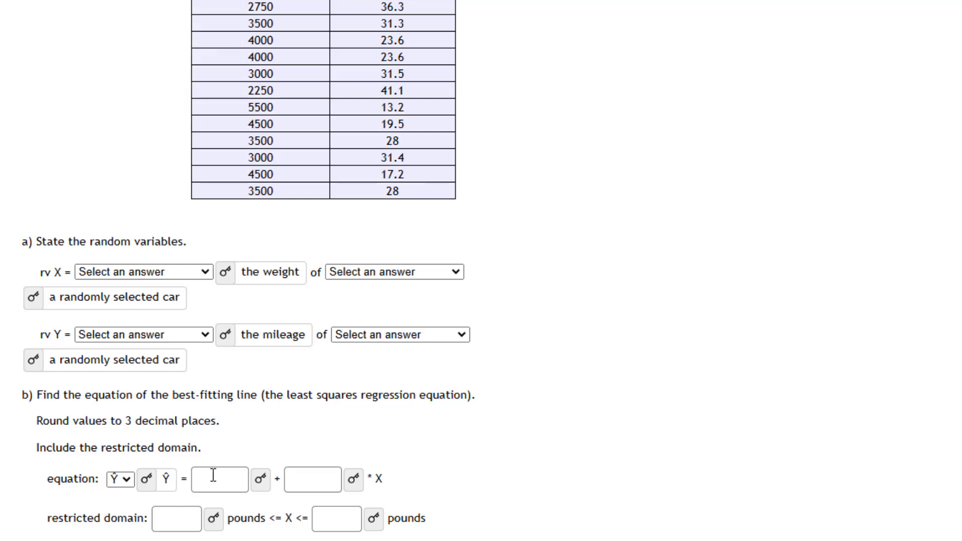
- Check part b's rounding instruction, return to Google Sheets and display the slope and intercept with three decimal places
drag(126, 421, 140, 420)
click(266, 1)
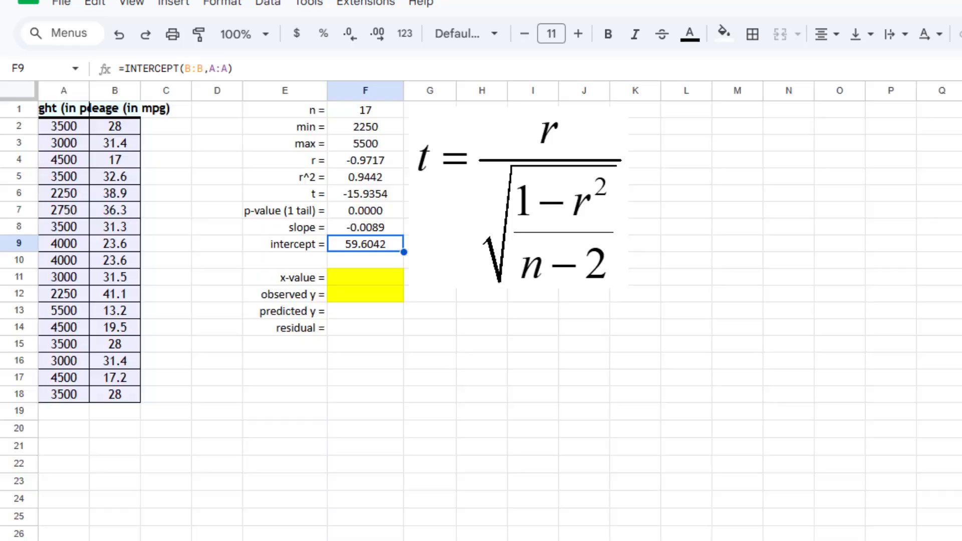
drag(356, 229, 357, 245)
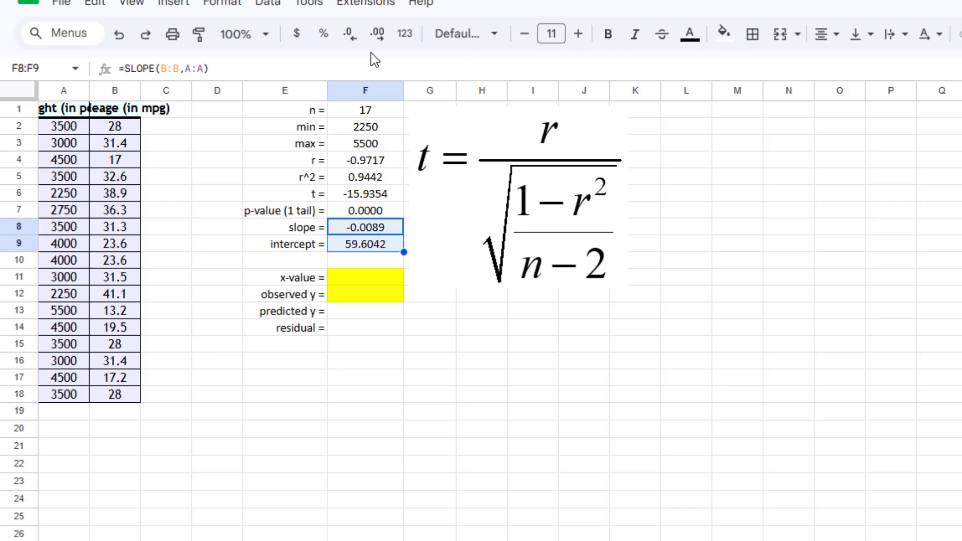
click(343, 44)
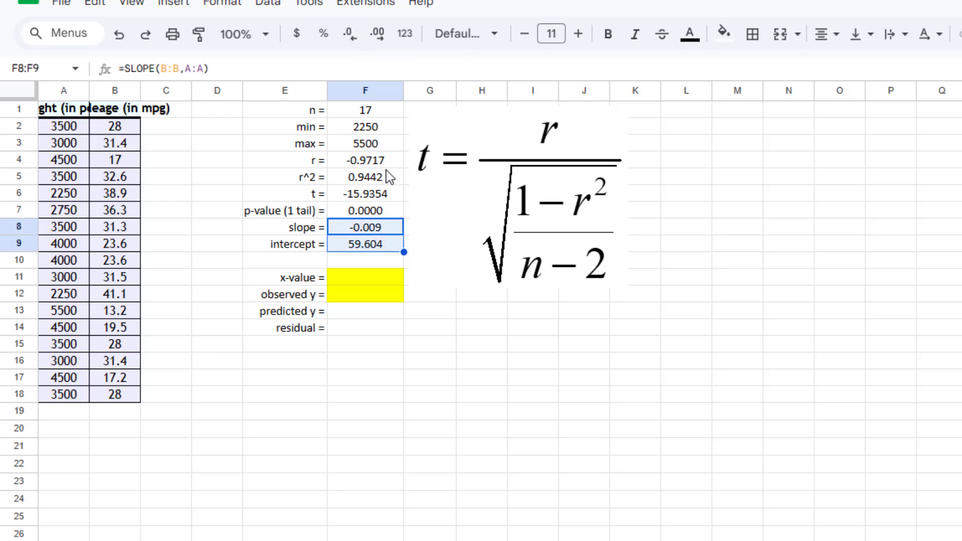
- Copy the intercept 59.604 from the sheet into the constant term of part b's equation on the question page
click(381, 247)
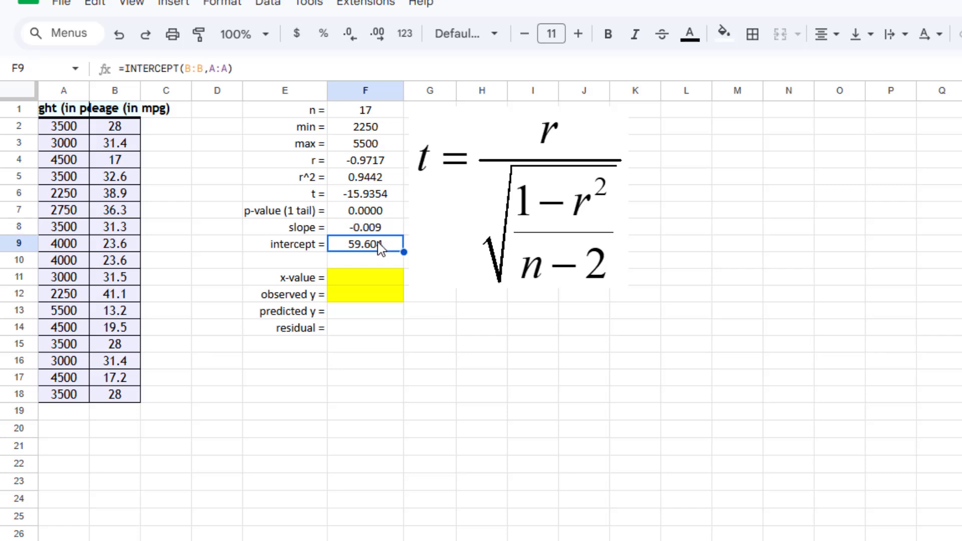
key(ctrl+c)
click(277, 1)
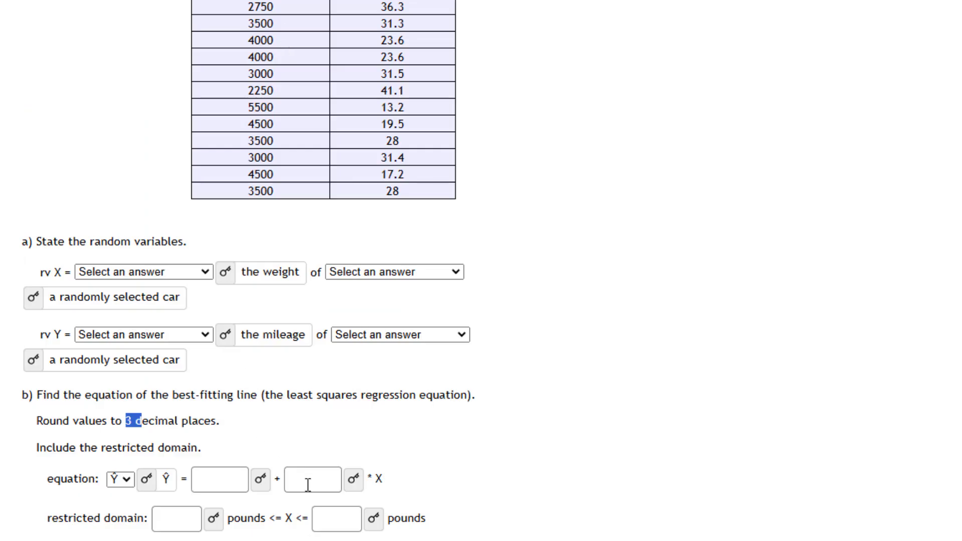
click(225, 484)
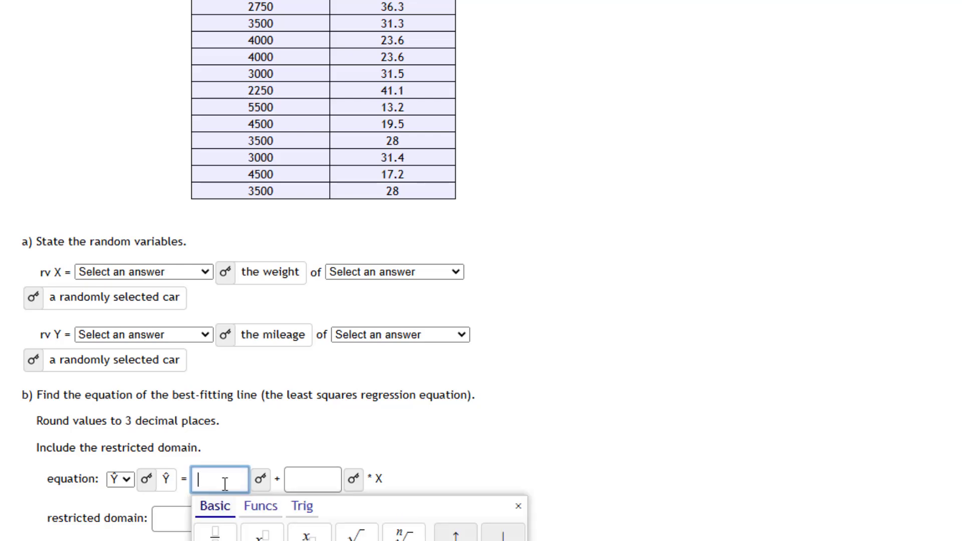
key(ctrl+v)
- Enter -.009 as the X coefficient in part b's equation and reveal the answers for both equation values
click(300, 479)
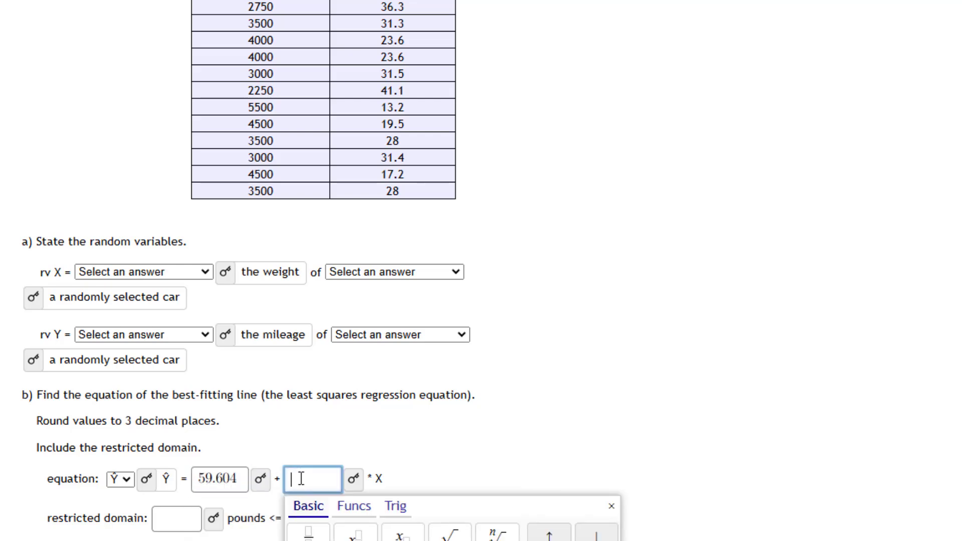
text(-.009)
click(260, 479)
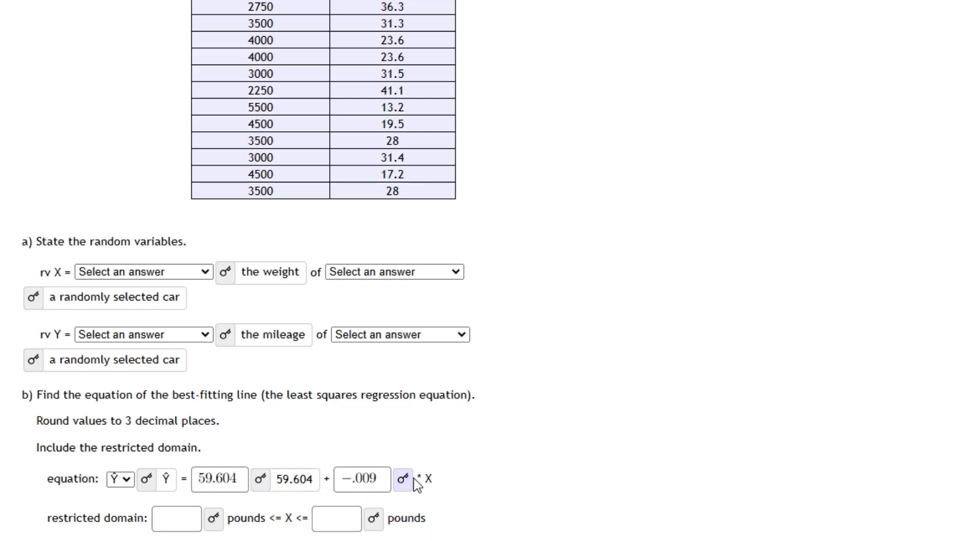
click(403, 479)
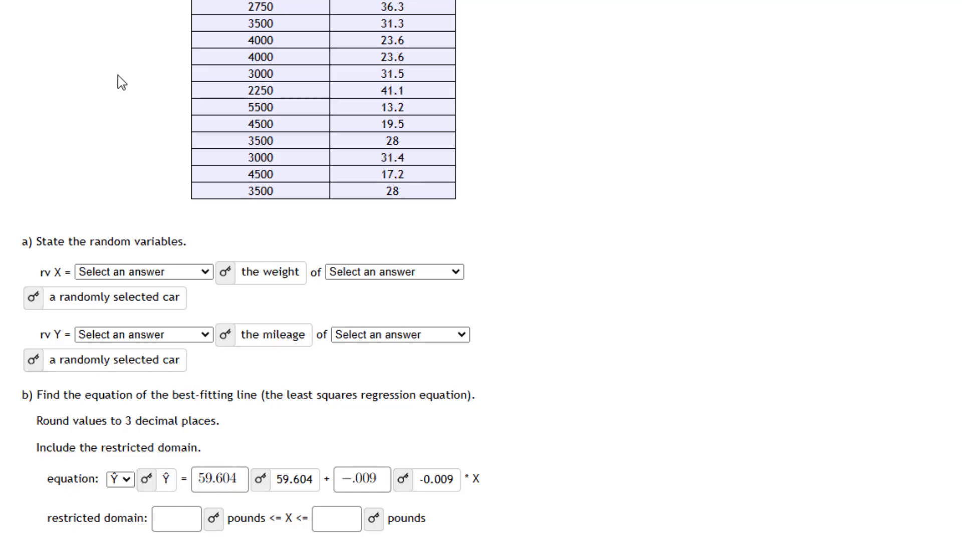
- Check the min and max in Google Sheets, return to the question page and reveal both restricted domain limits
click(235, 1)
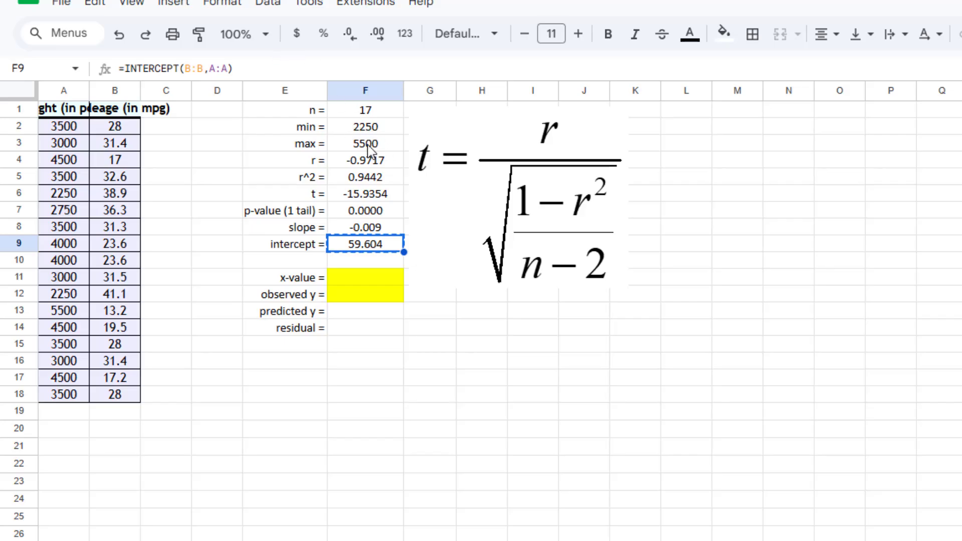
click(320, 1)
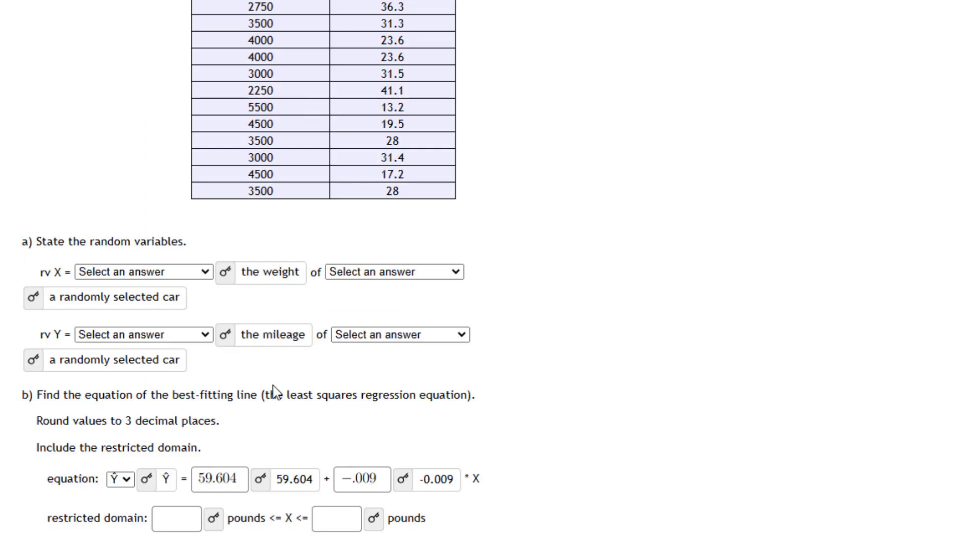
click(214, 519)
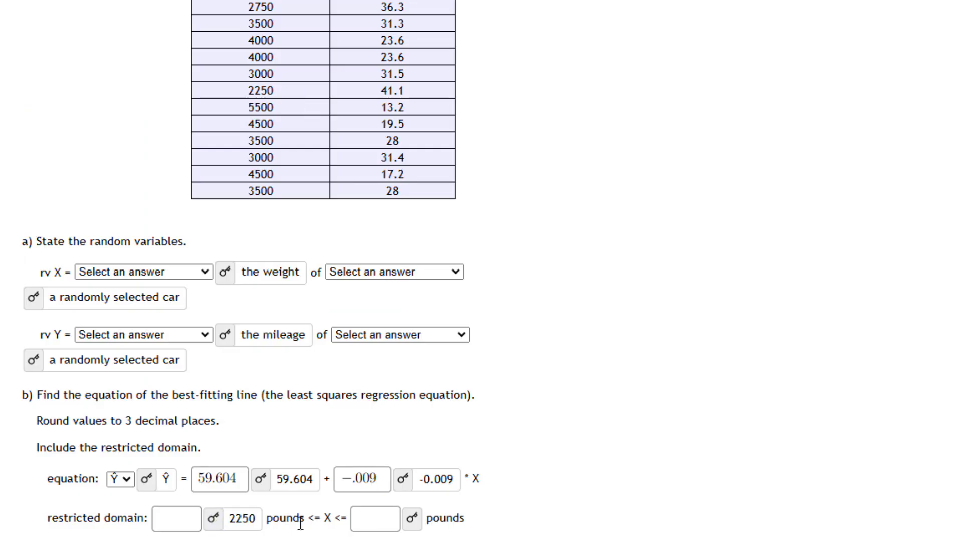
click(412, 521)
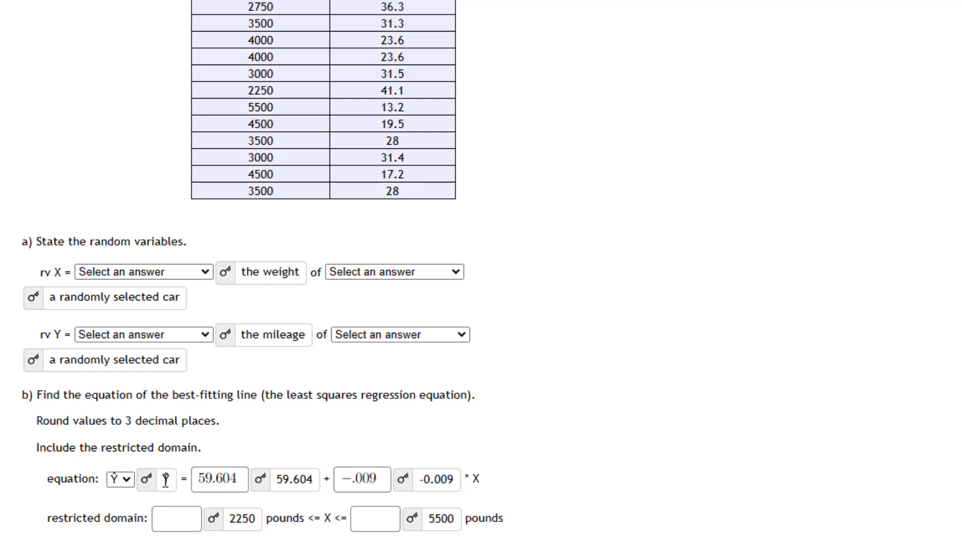
- Review the data table's column units and reveal part c's answers for the weight increase amount and its unit
scroll(165, 479, up, 3)
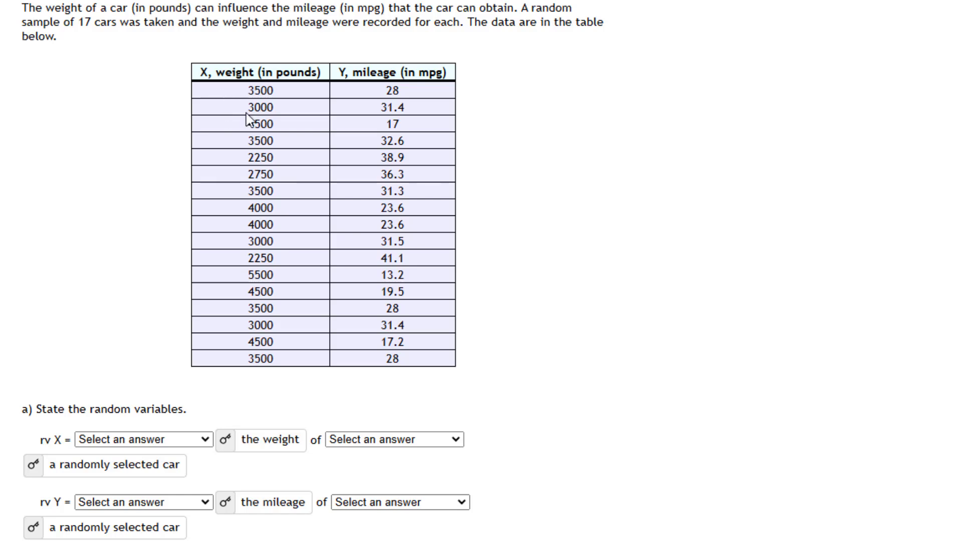
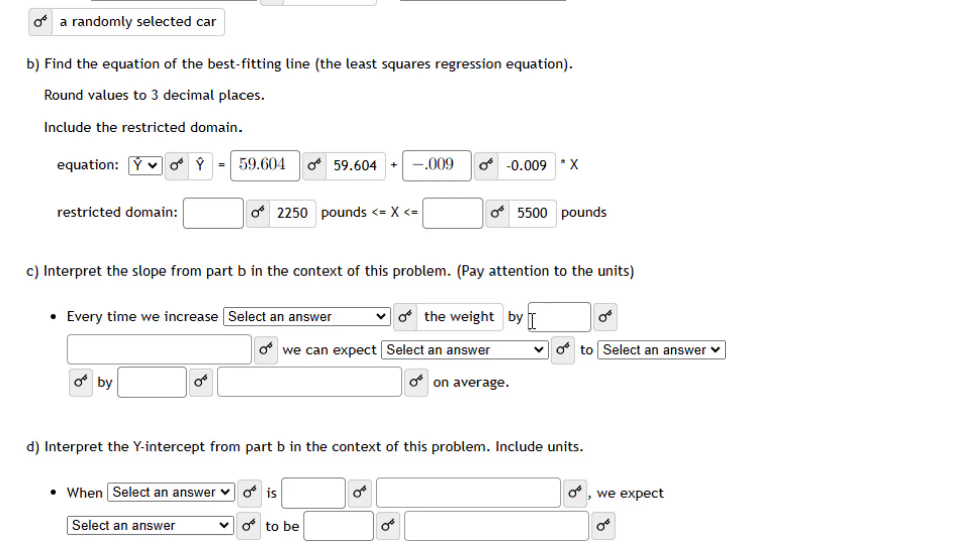
click(605, 317)
click(266, 353)
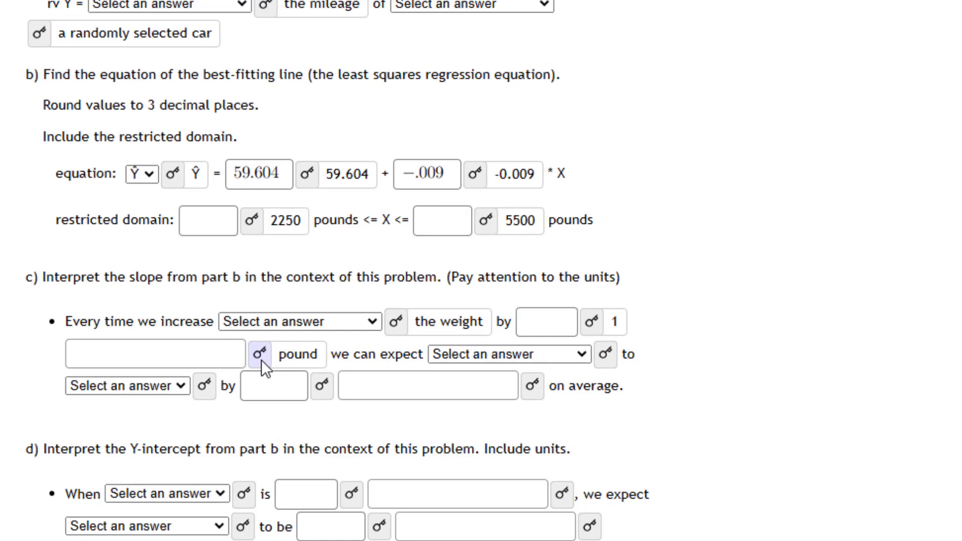
- Reveal part c's remaining slope interpretation answers: the response variable, direction of change, amount and unit
scroll(380, 174, up, 6)
scroll(269, 168, down, 10)
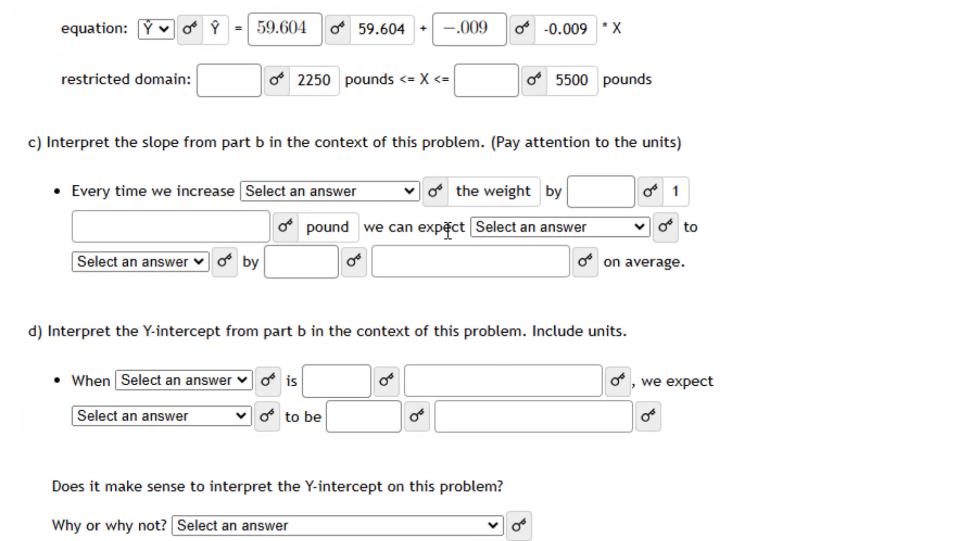
click(672, 226)
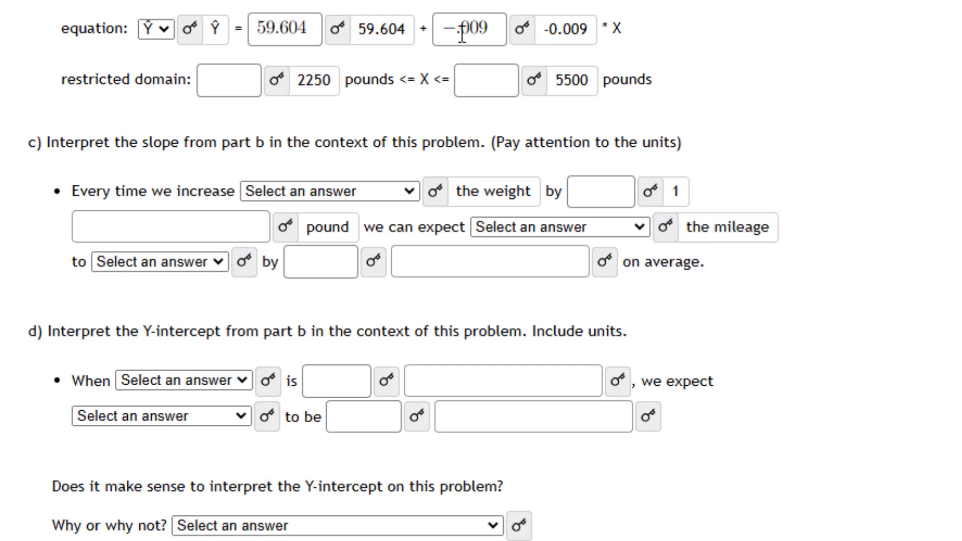
click(245, 262)
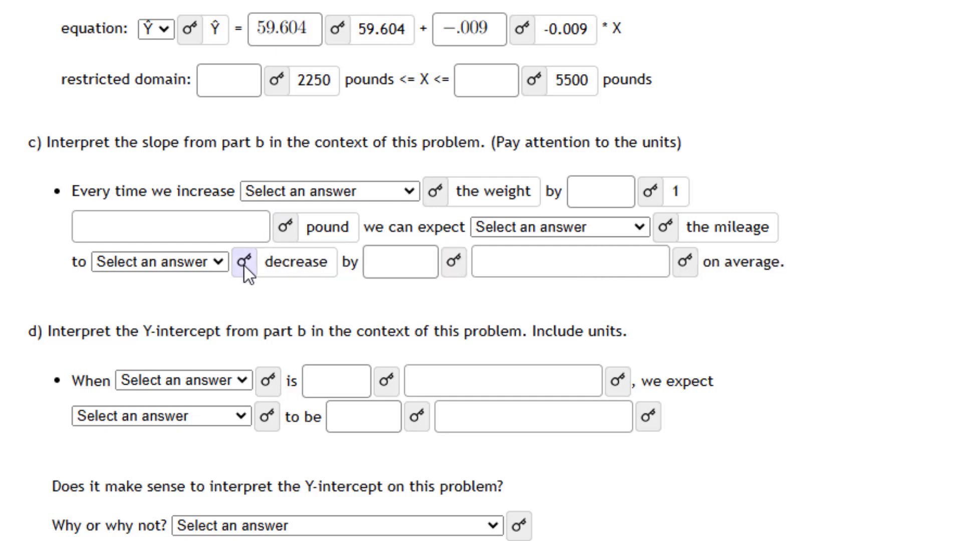
double_click(494, 29)
click(453, 261)
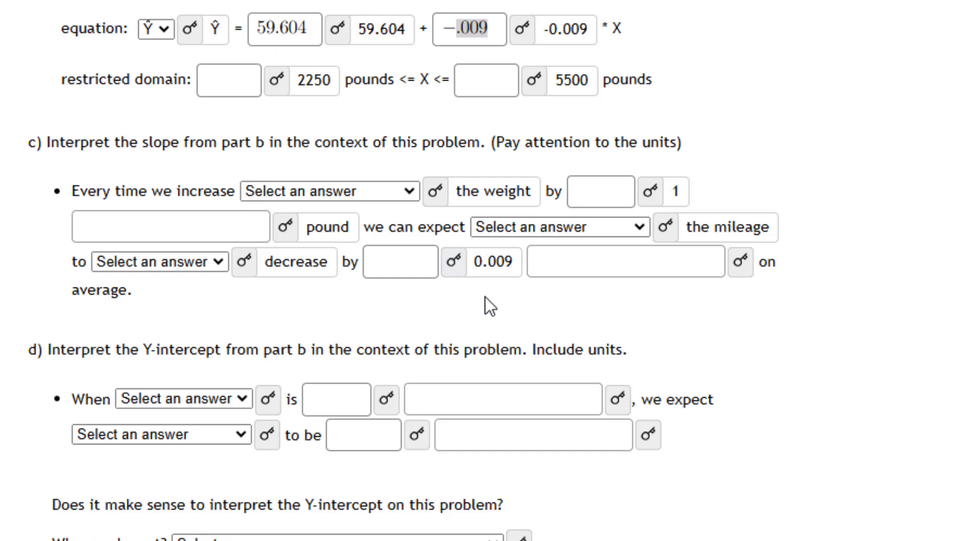
click(747, 265)
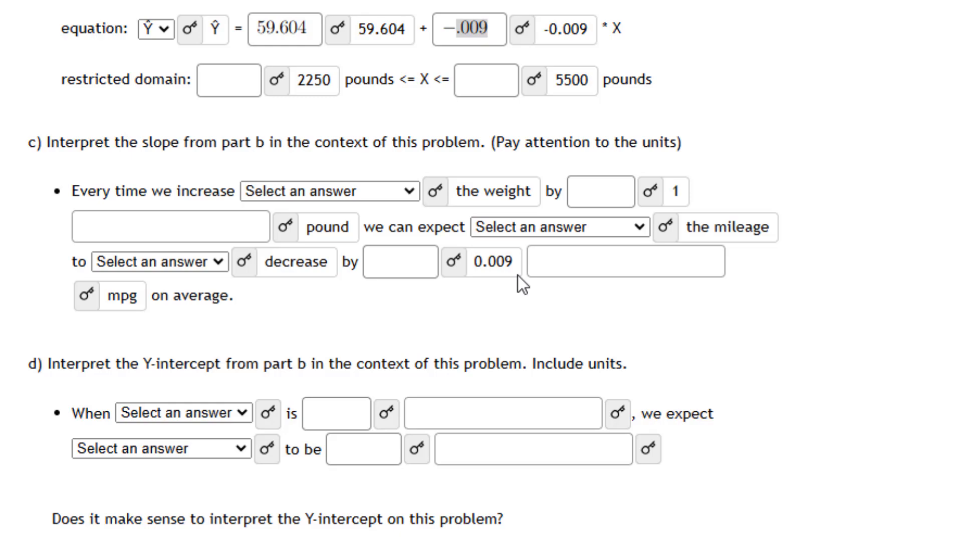
- Reveal every answer in part d's Y-intercept interpretation, including the why-or-why-not answer, and highlight its stated reason
scroll(518, 276, down, 4)
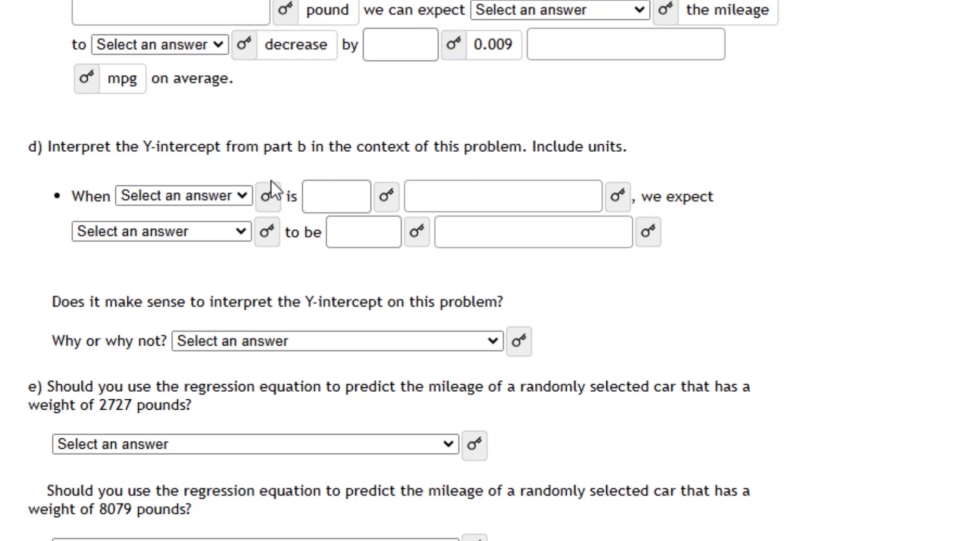
click(272, 198)
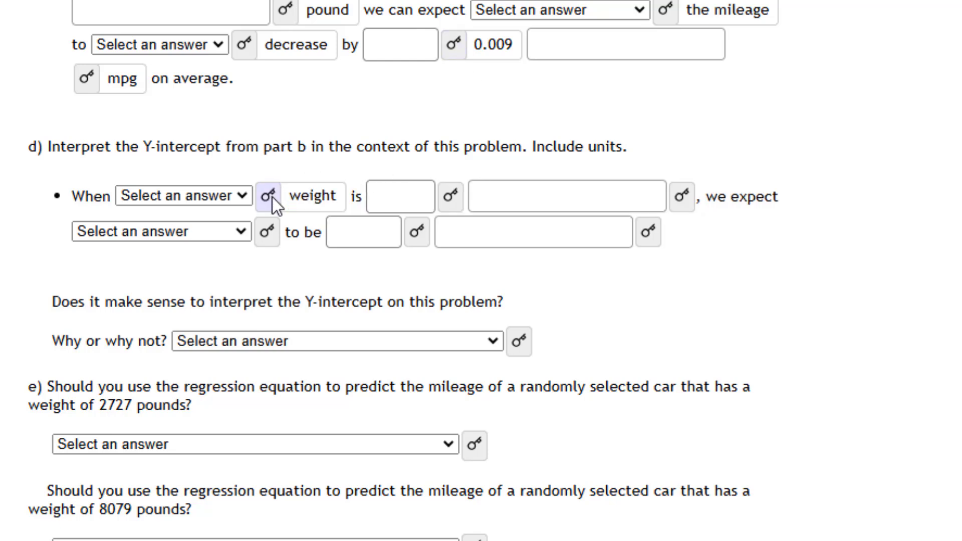
click(450, 197)
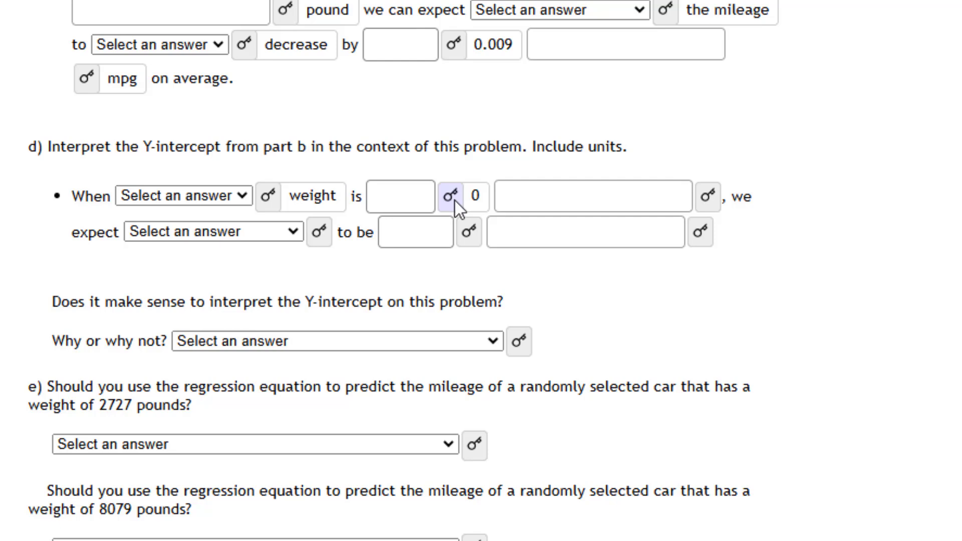
click(705, 197)
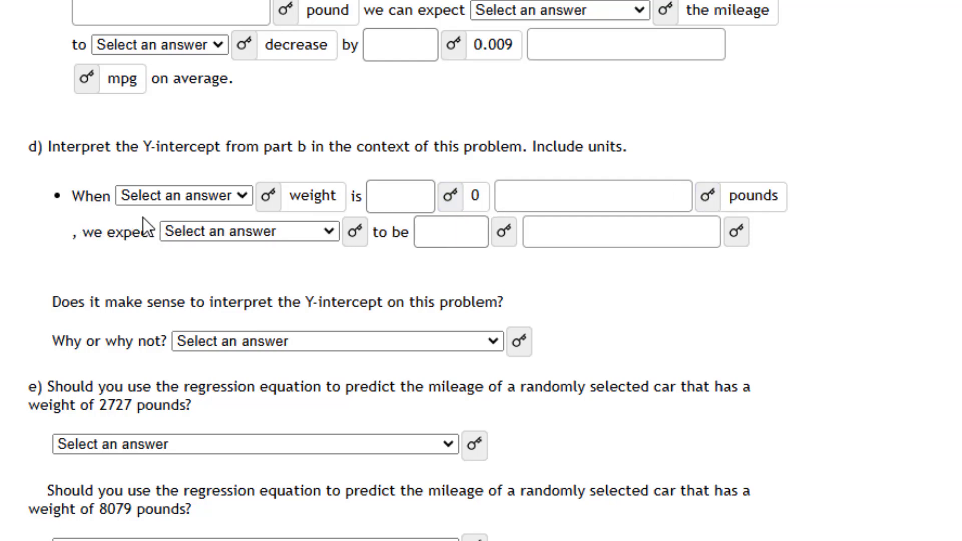
click(355, 232)
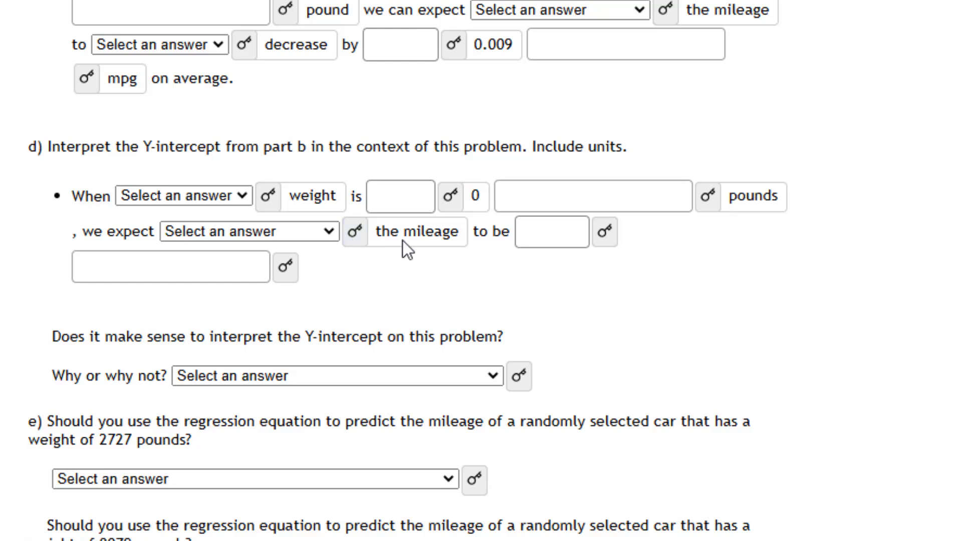
click(606, 233)
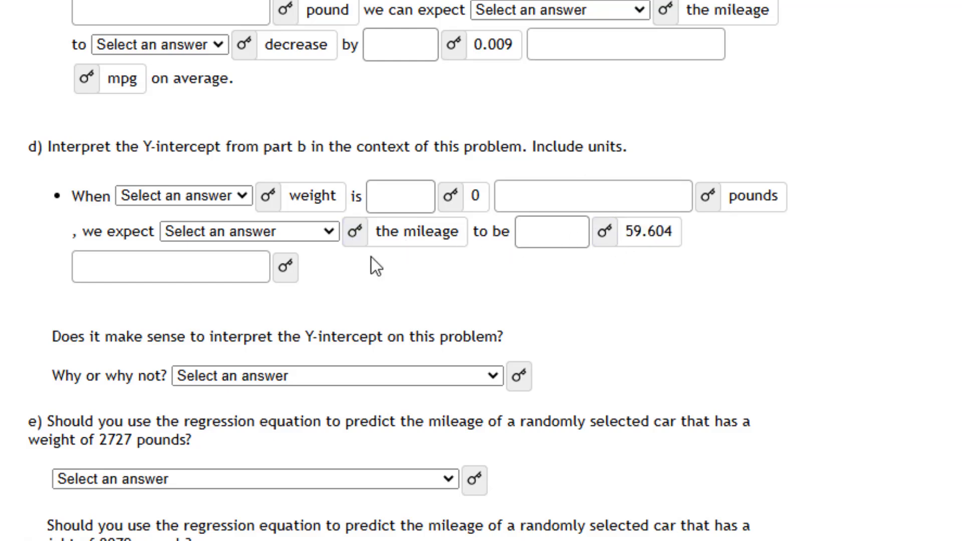
click(285, 271)
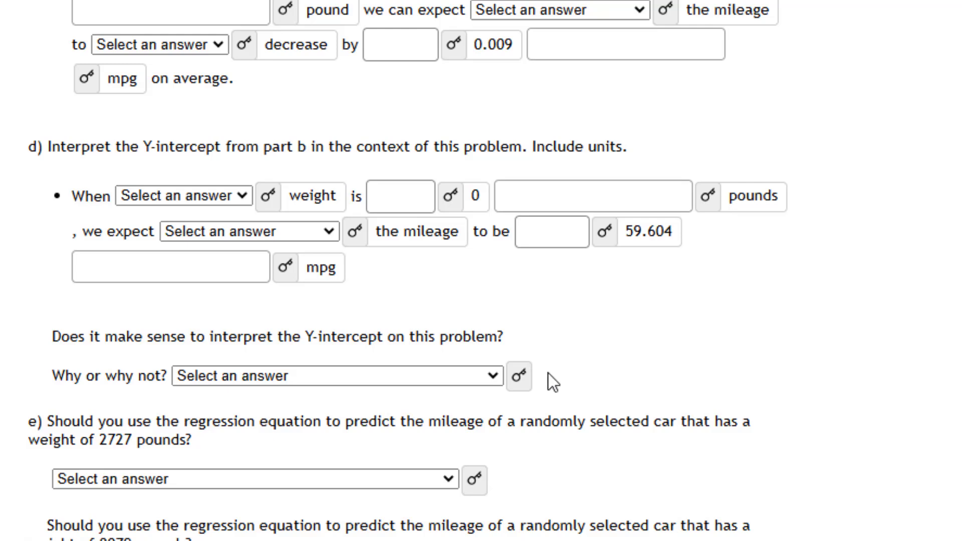
click(523, 378)
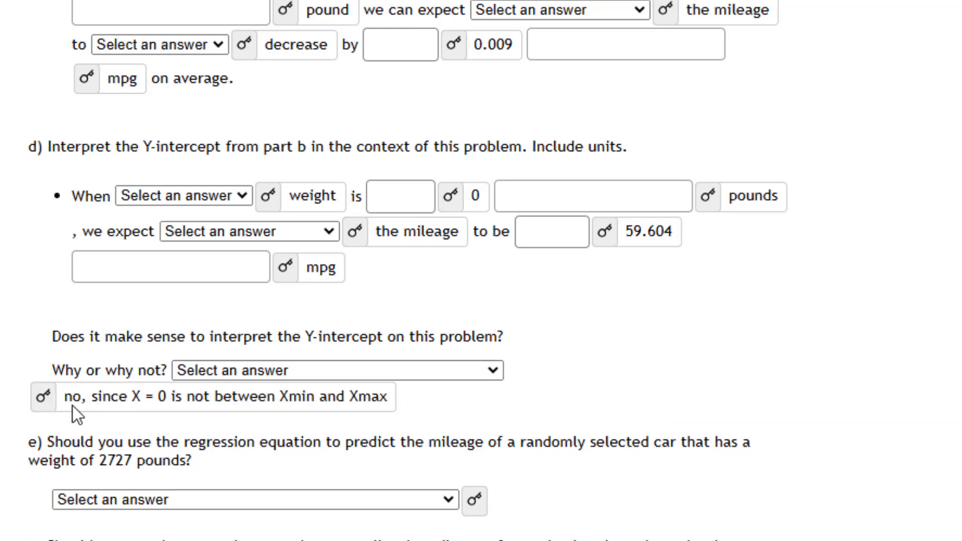
drag(128, 398, 376, 405)
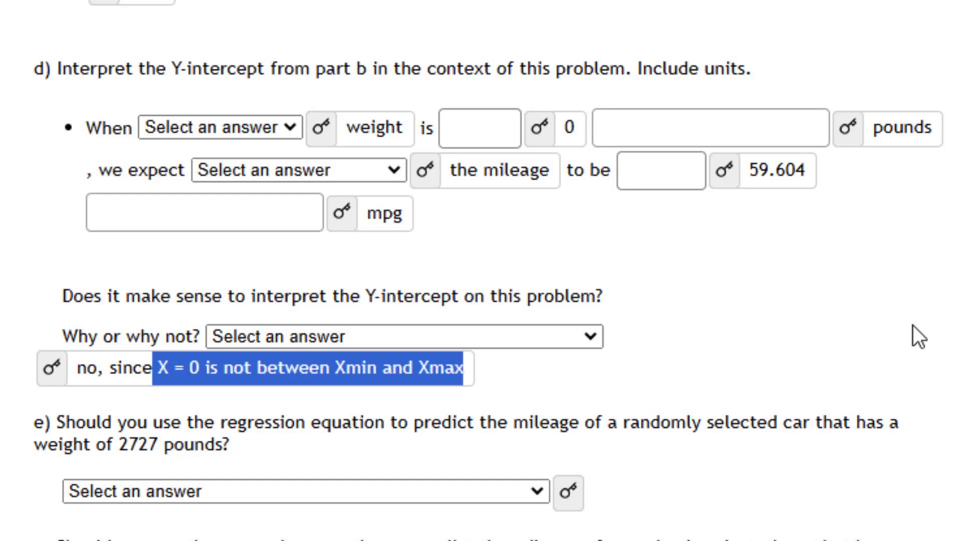
- Highlight the 2727-pound weight in part e and reveal whether the regression equation should be used for 2727 and 8079 pounds
scroll(912, 325, down, 2)
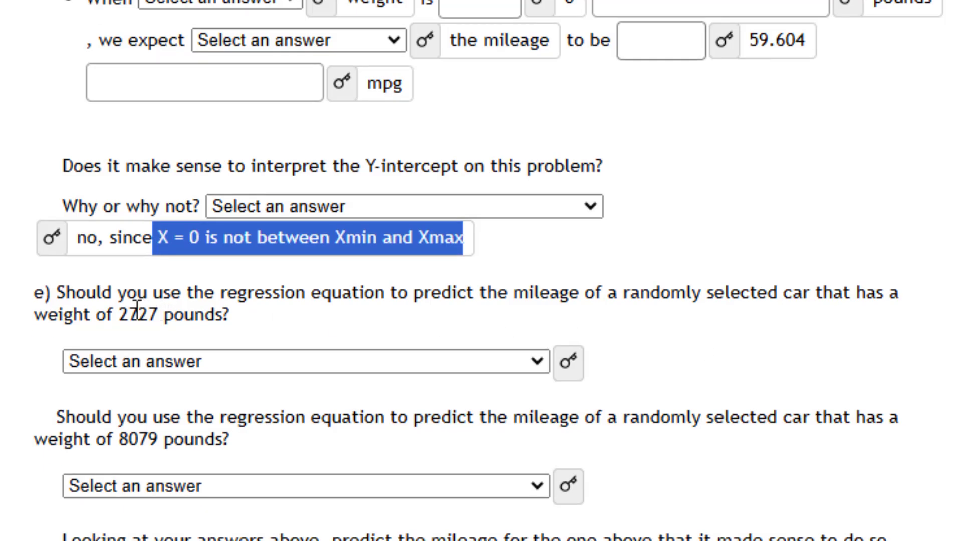
drag(119, 315, 160, 317)
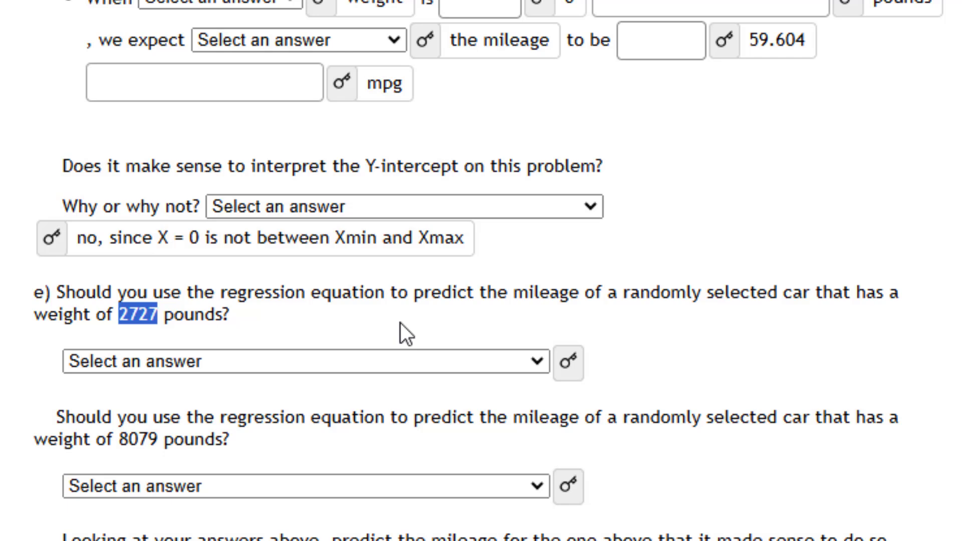
scroll(572, 356, down, 3)
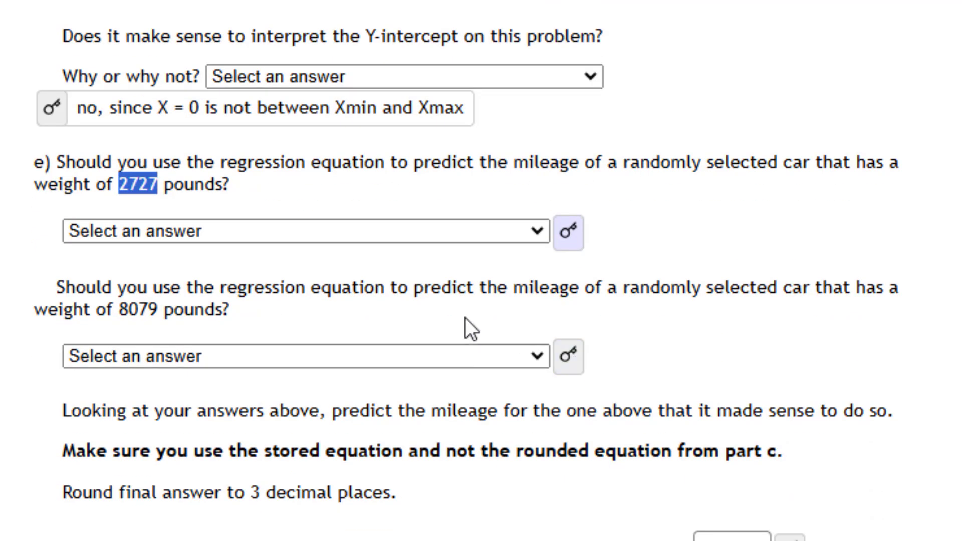
click(563, 243)
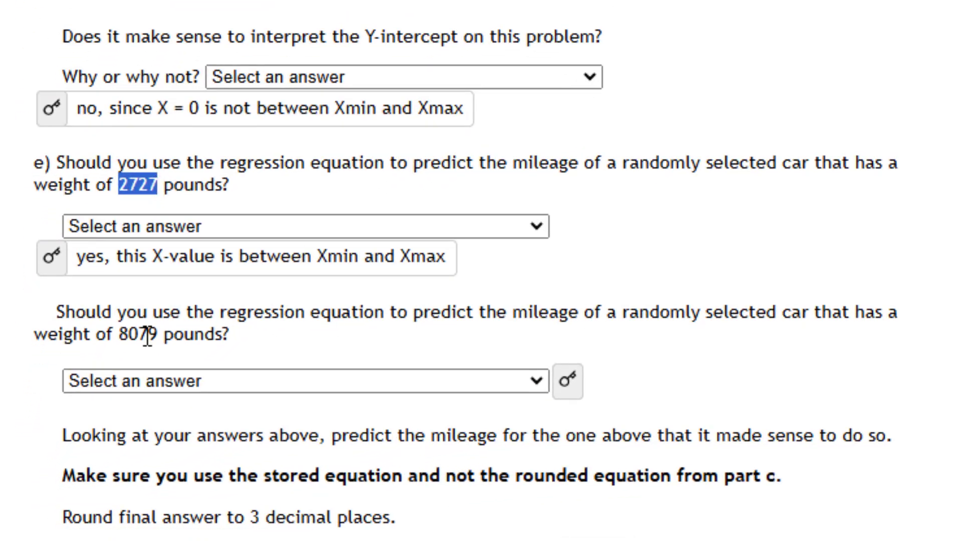
click(567, 382)
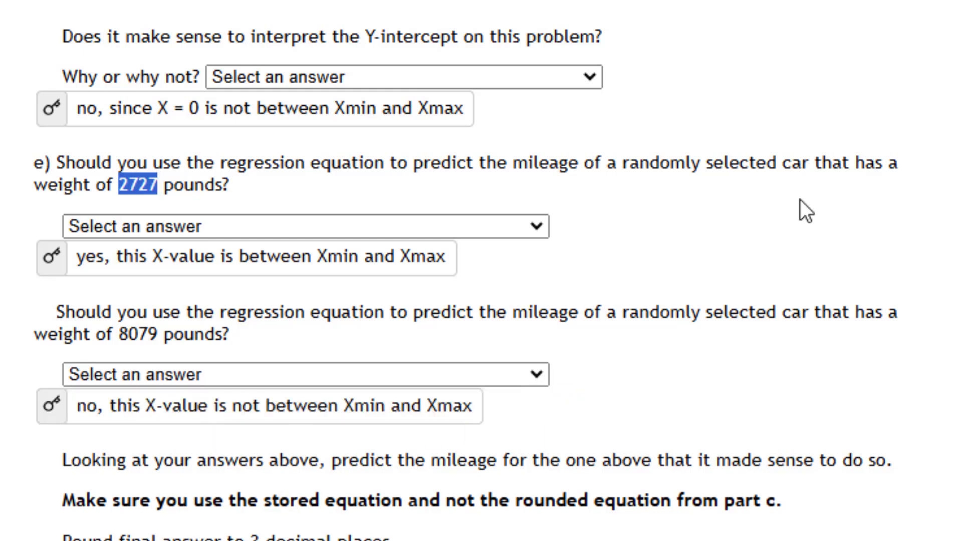
- Reveal the weight used in part e's prediction sentence, switch to Google Sheets and enter 2727 as the x-value in F11
scroll(801, 199, down, 7)
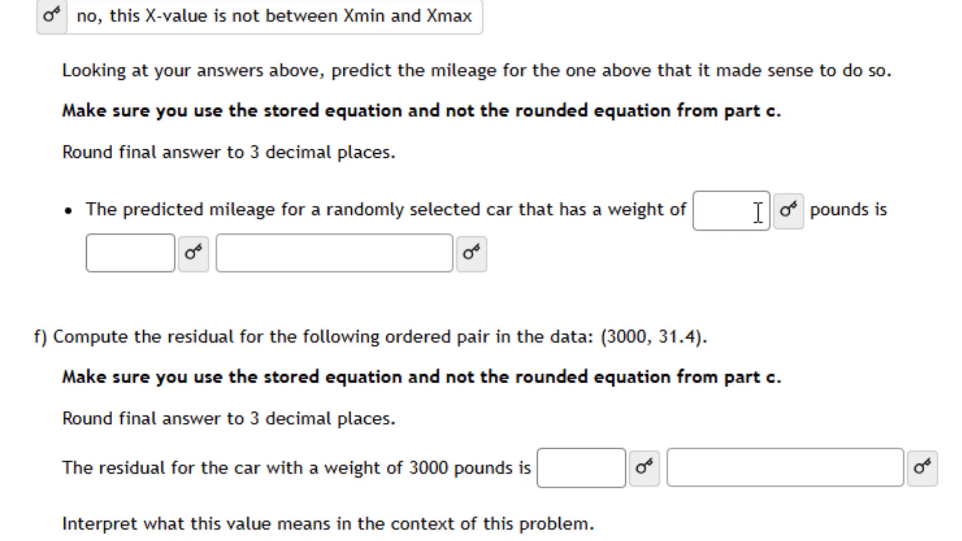
click(785, 214)
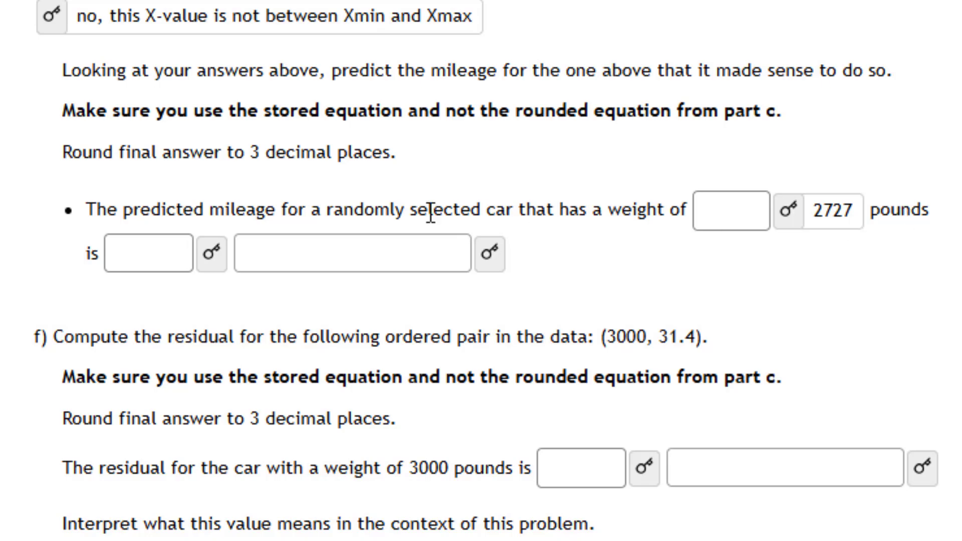
scroll(254, 207, up, 10)
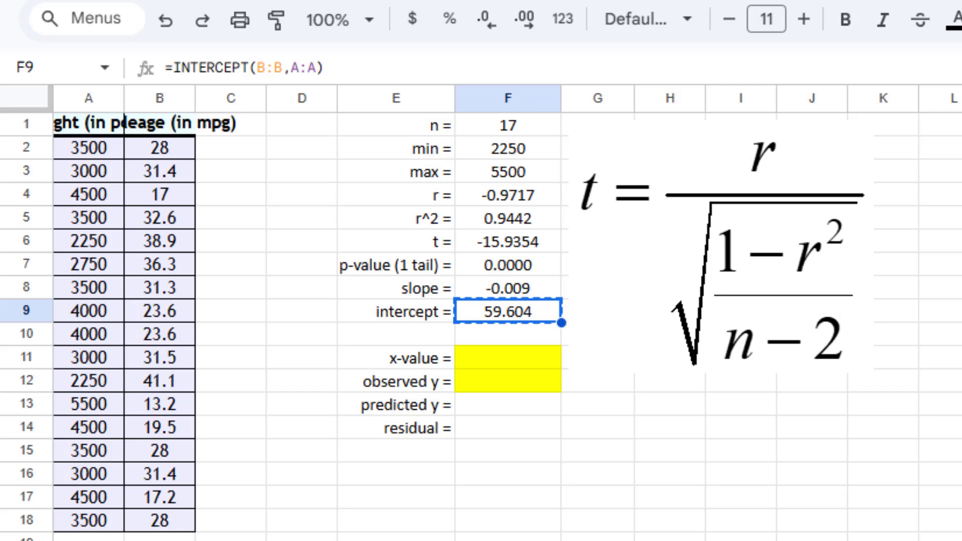
click(505, 362)
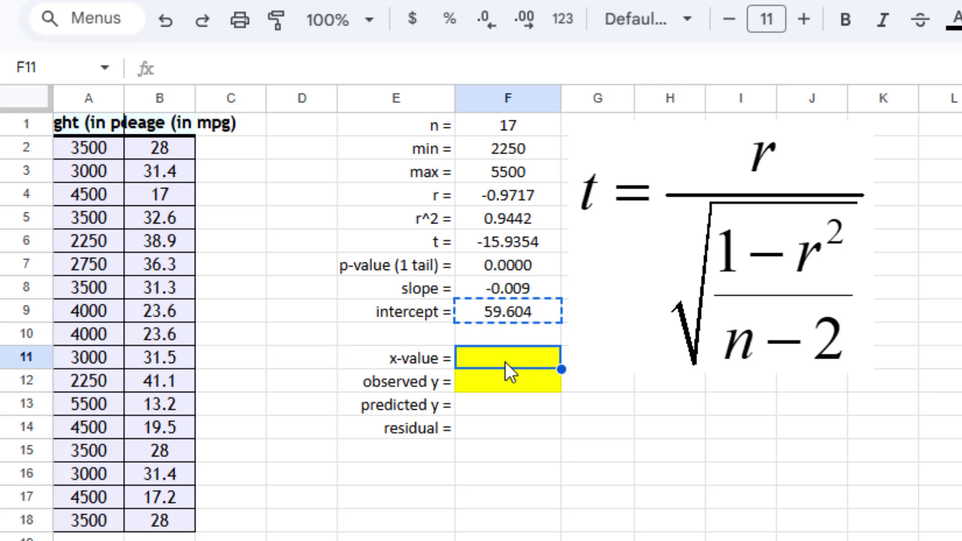
text(2727)
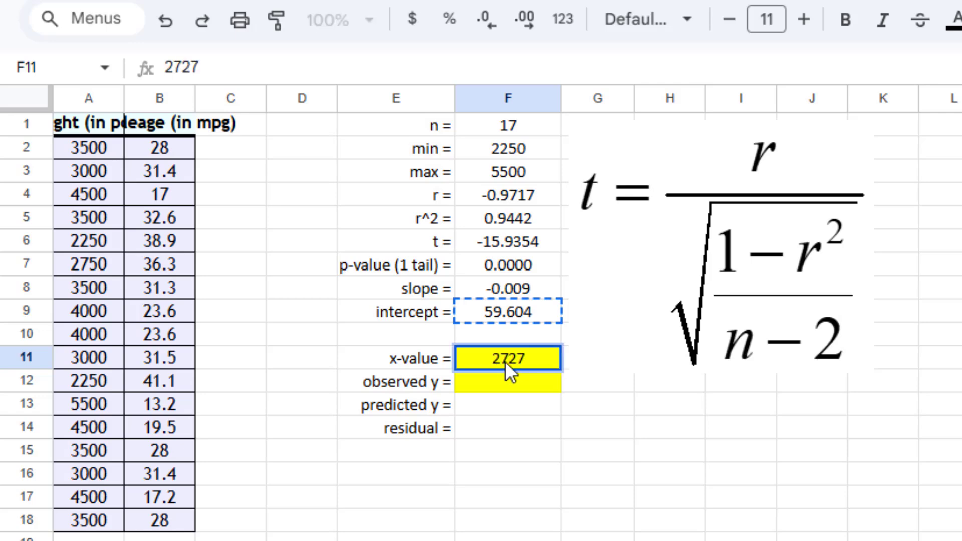
- Calculate the predicted y in F13 from the slope, x-value and intercept with the formula =F8*F11+F9
click(503, 404)
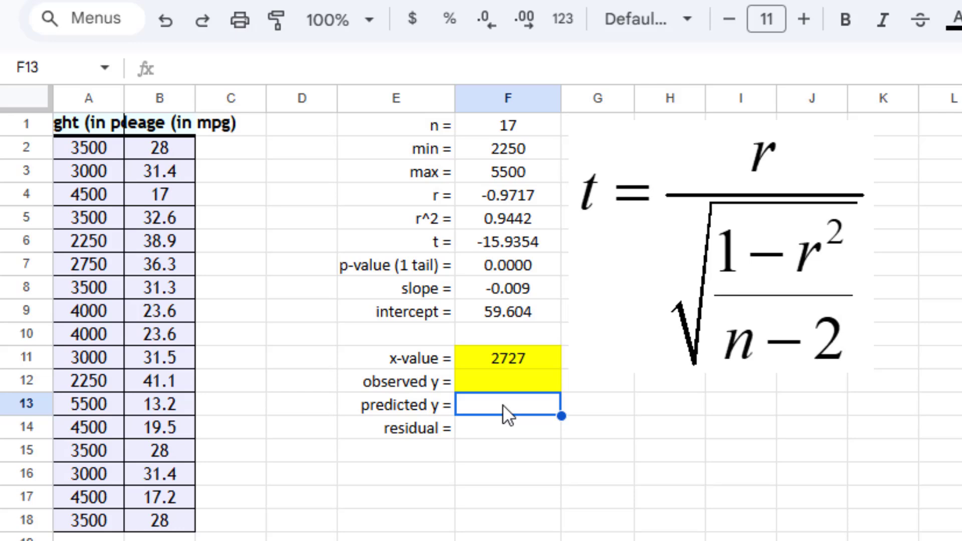
text(=)
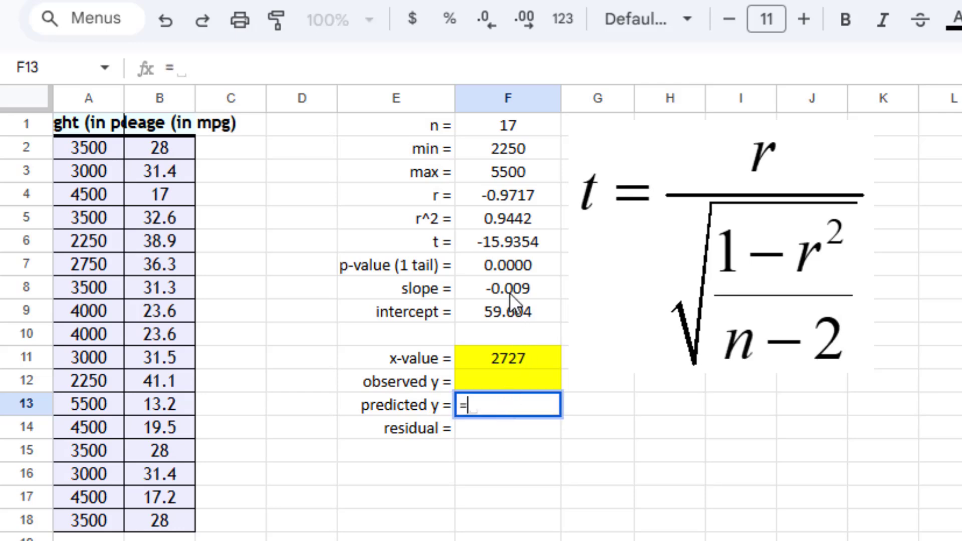
click(509, 292)
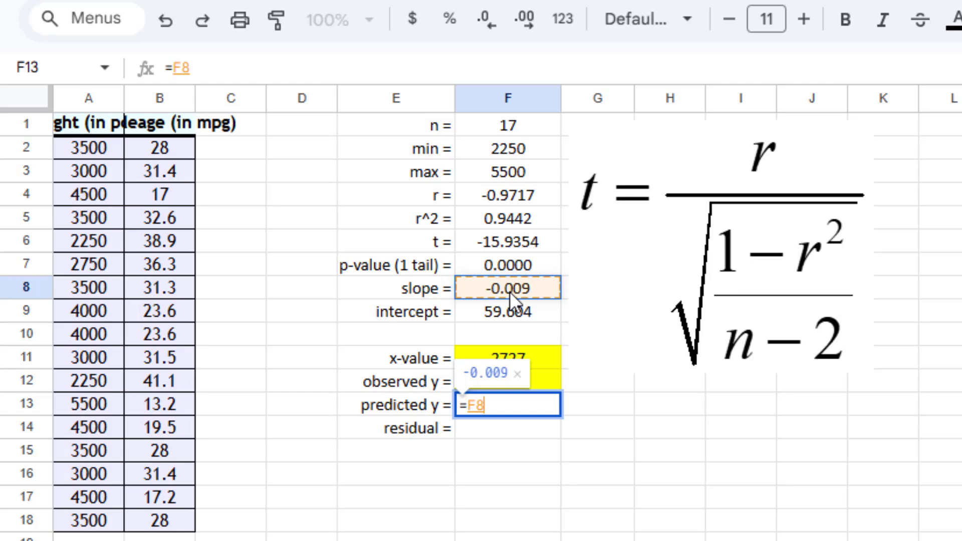
text(*)
click(503, 355)
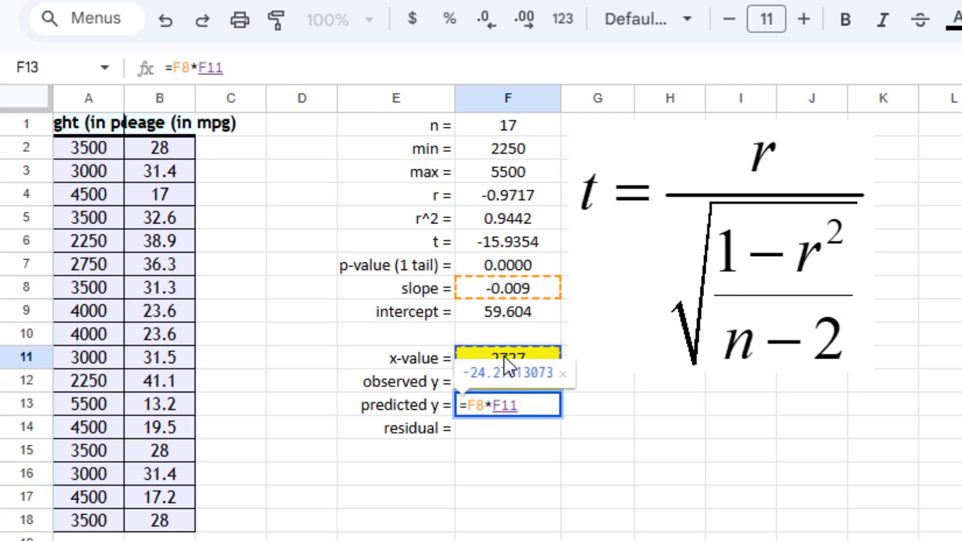
text(+)
click(510, 310)
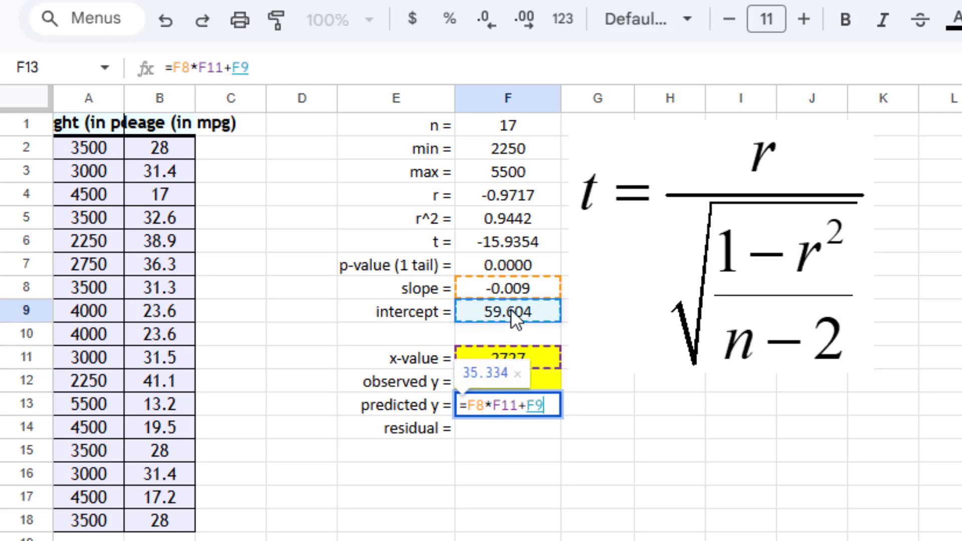
key(Return)
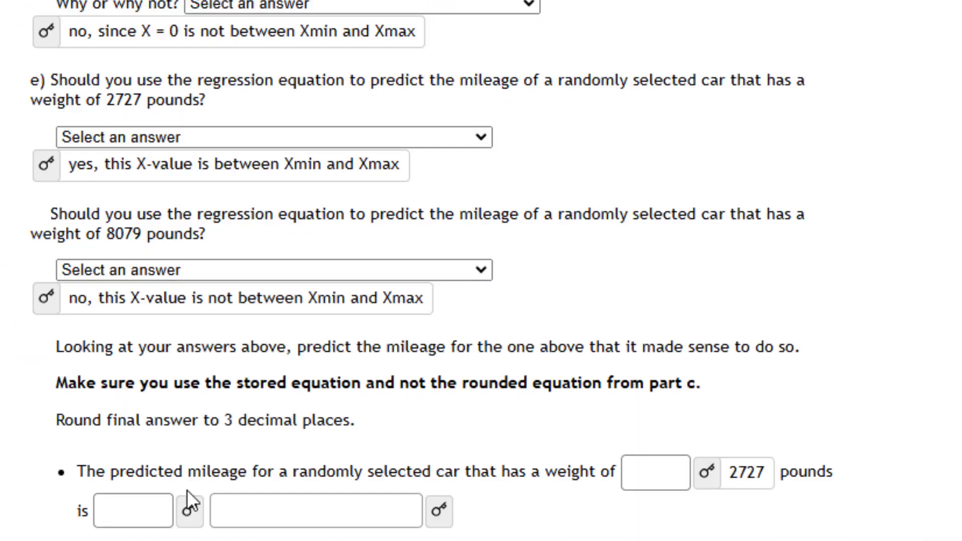
- Return to the question page and reveal the predicted mileage and its unit in part e's prediction sentence
click(183, 510)
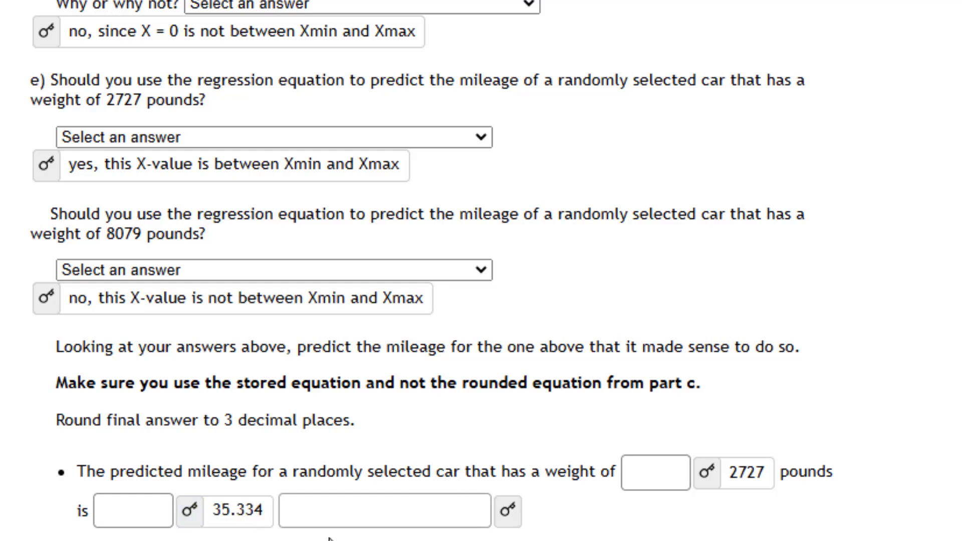
click(509, 511)
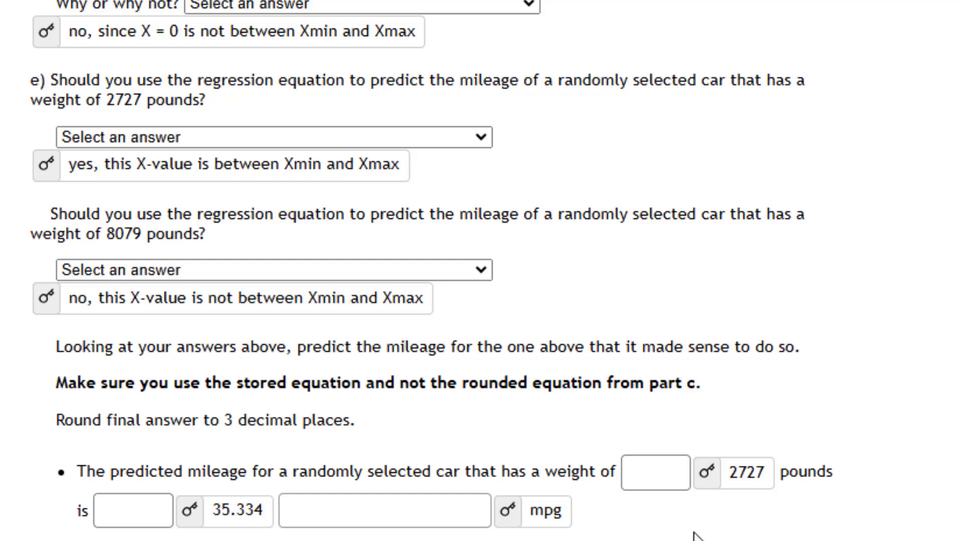
- Highlight the ordered pair (3000, 31.4) in part f, locate its matching row in the data table and highlight it
scroll(696, 536, down, 8)
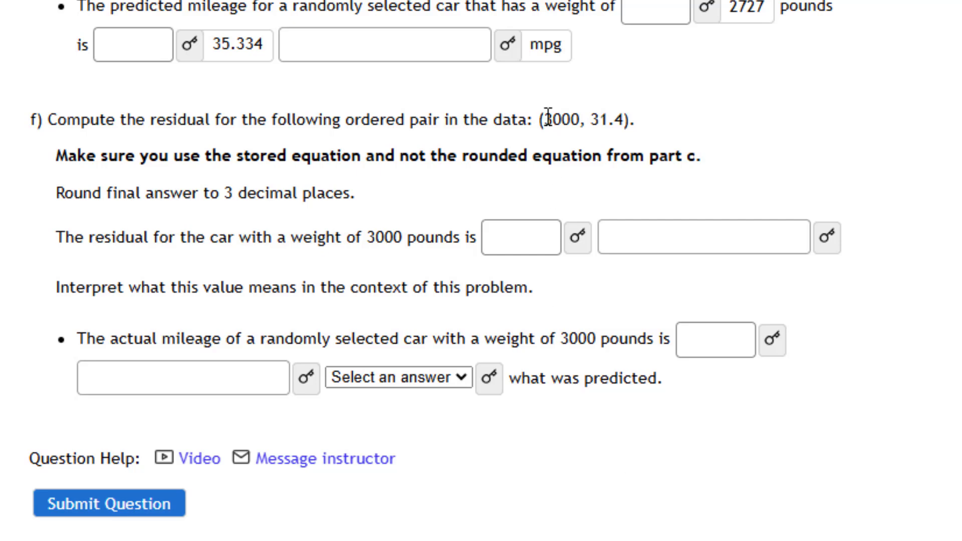
drag(544, 121, 626, 120)
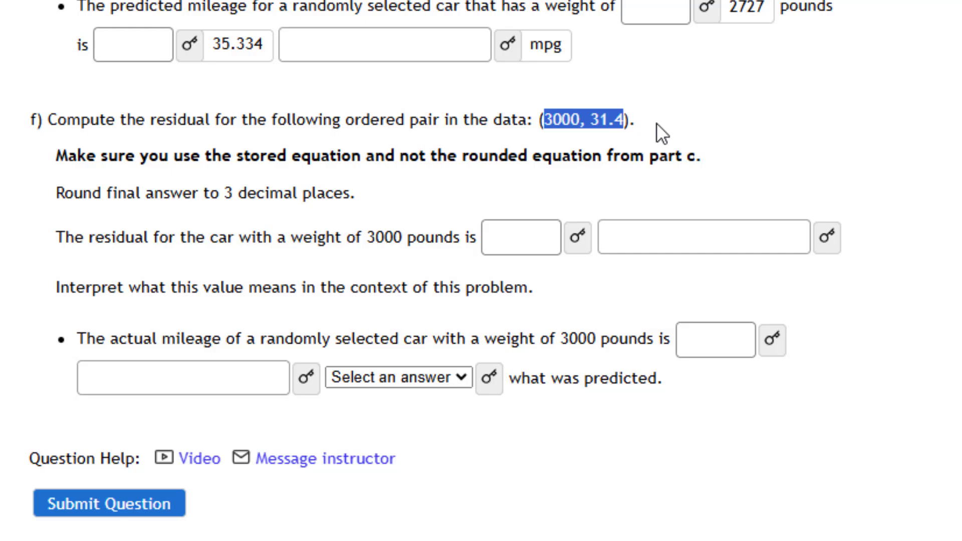
scroll(656, 123, up, 15)
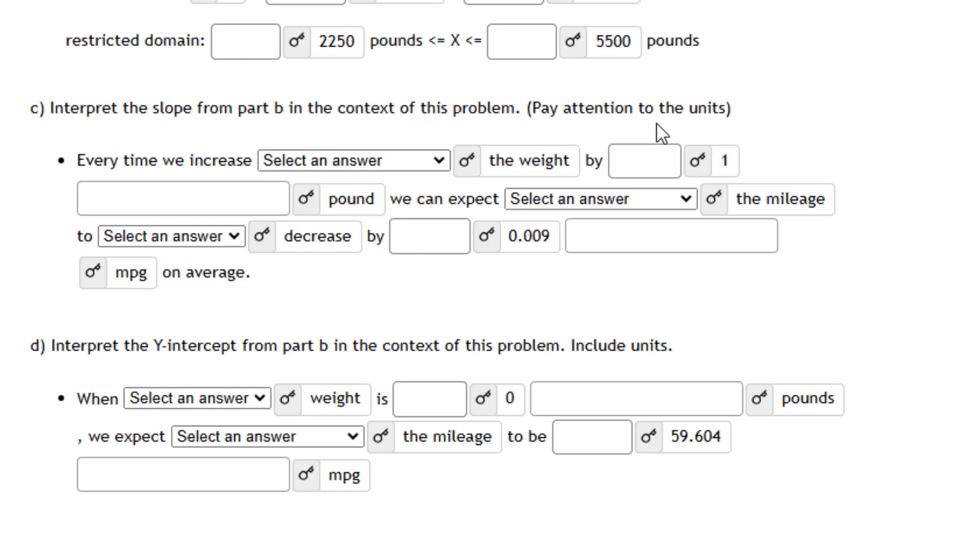
scroll(661, 134, up, 5)
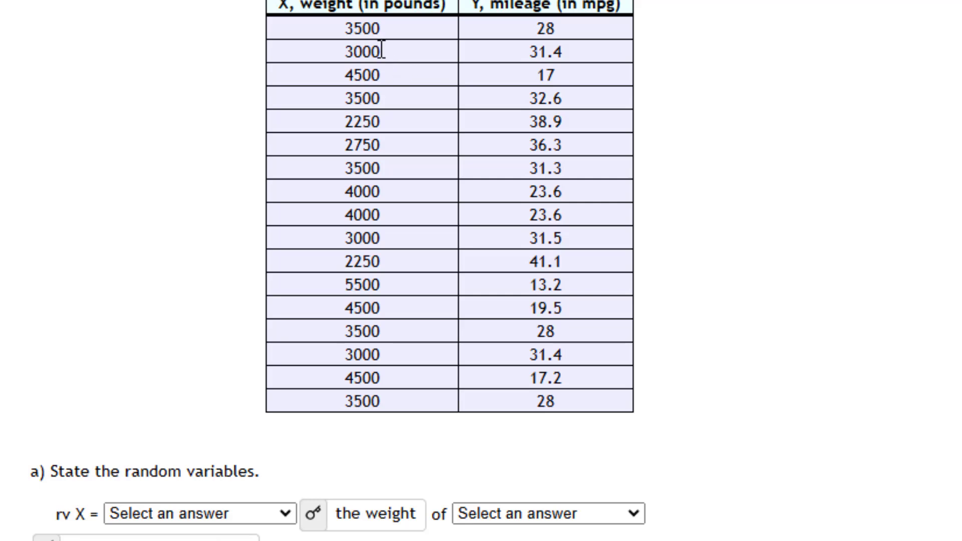
drag(333, 49, 621, 59)
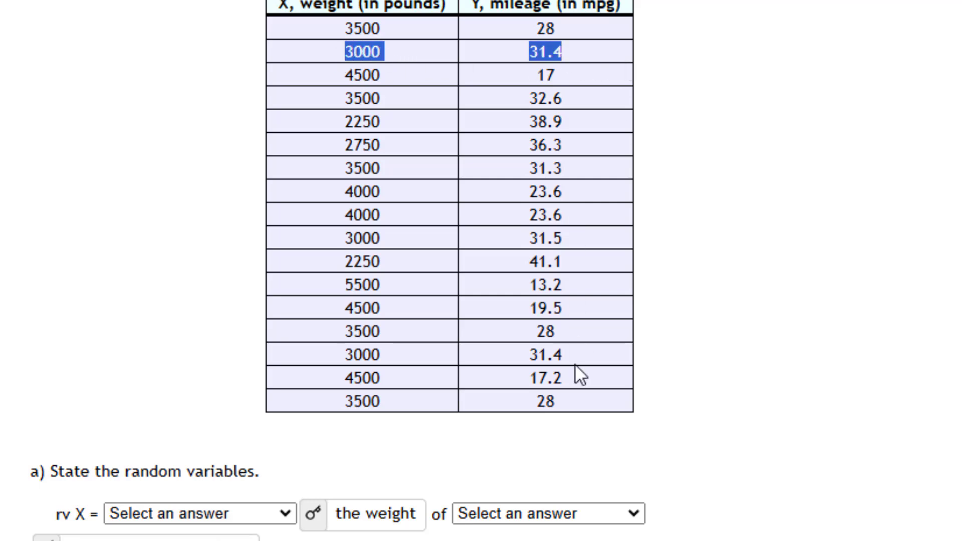
scroll(576, 371, down, 20)
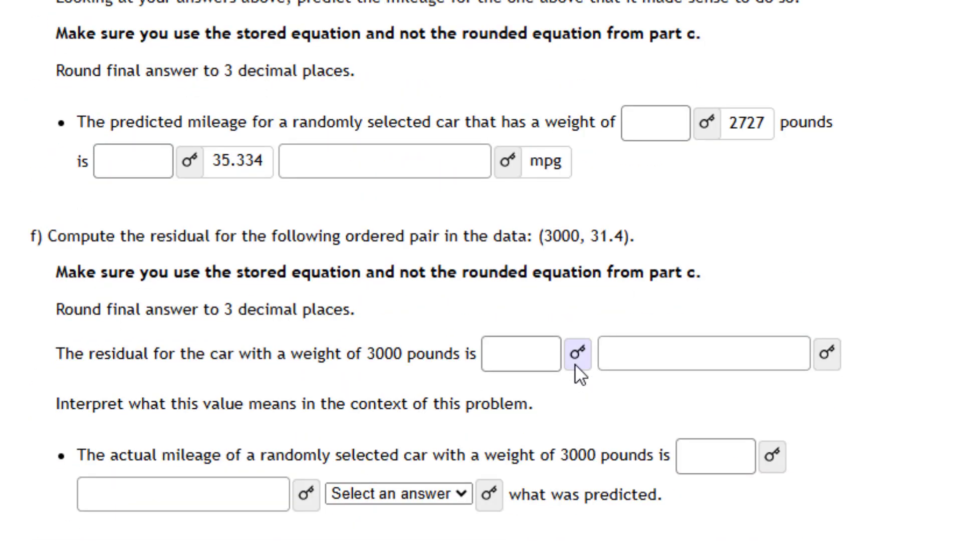
scroll(575, 365, down, 9)
scroll(575, 365, up, 12)
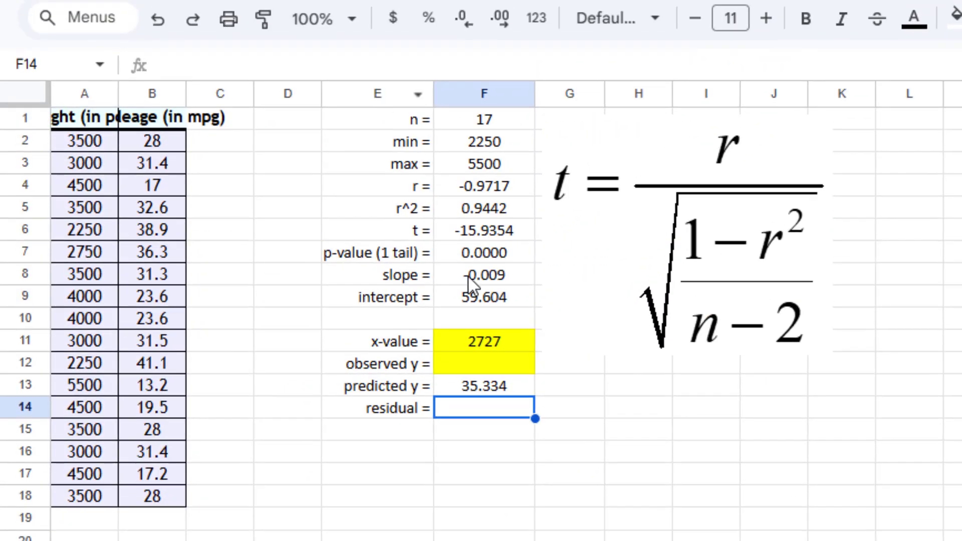
- In Google Sheets, enter 3000 as the x-value in F11 and 31.4 as the observed y in F12
click(486, 344)
text(30)
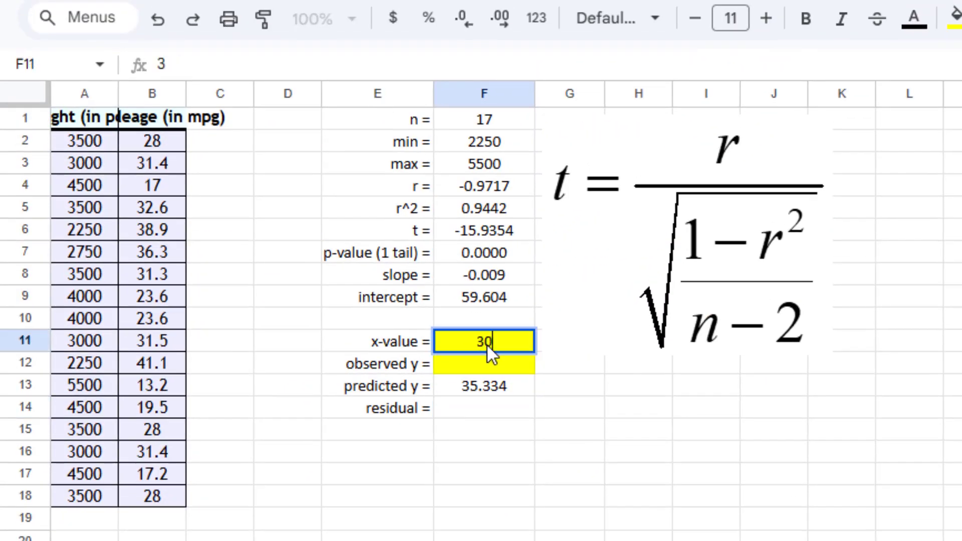
text(00)
key(Return)
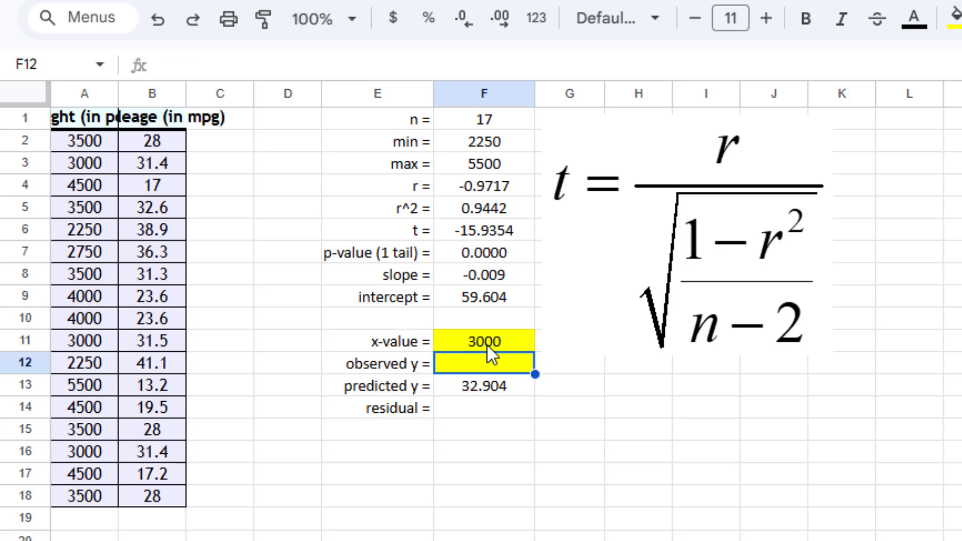
key(alt+Tab)
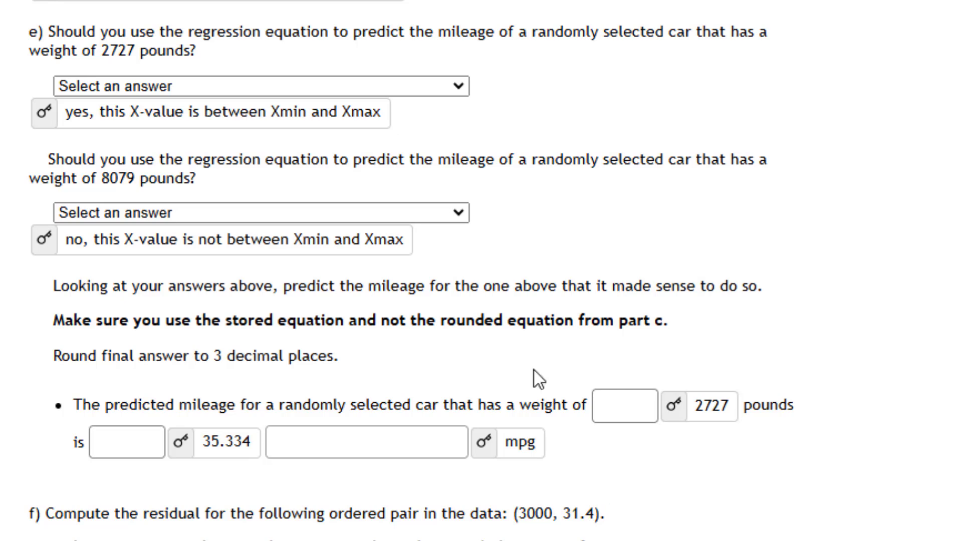
key(alt+Tab)
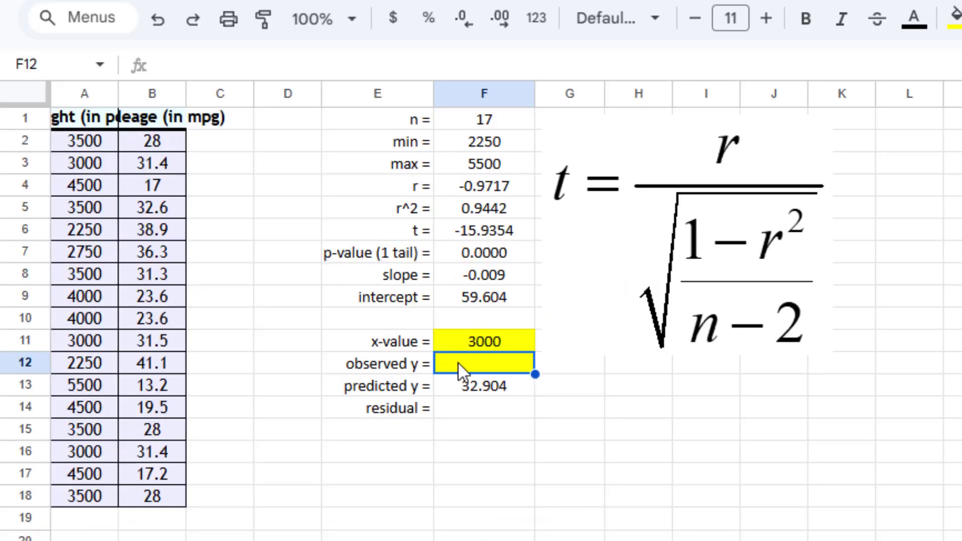
text(31.4)
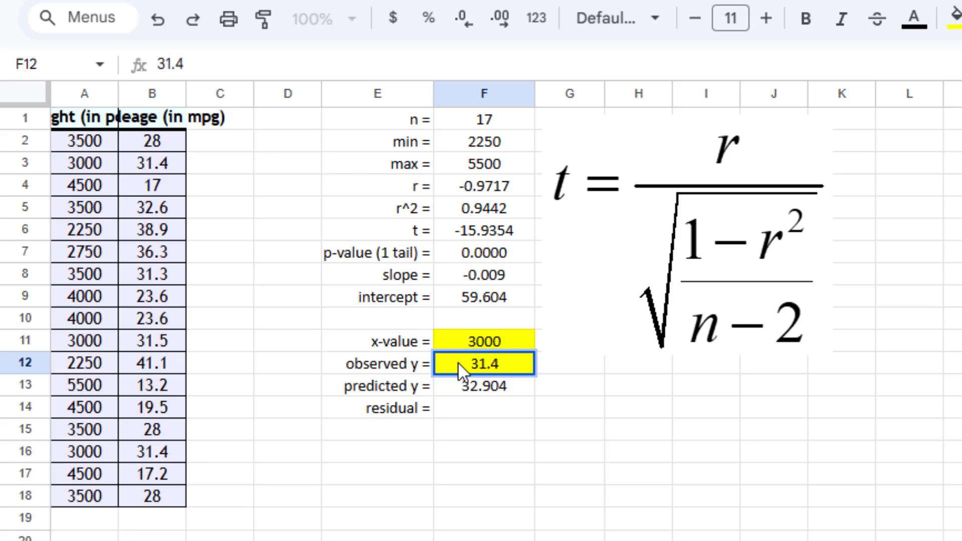
key(Return)
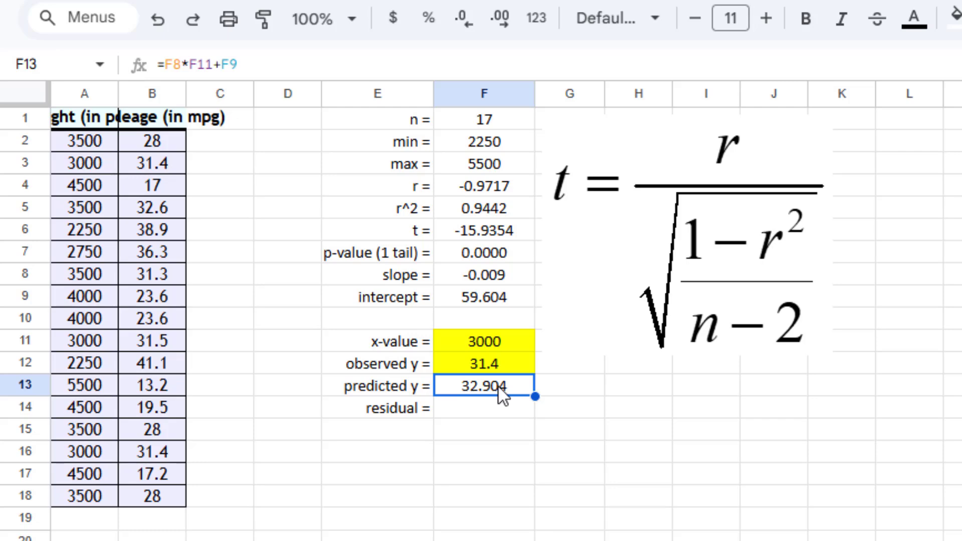
- Review the predicted y formula in F13, switch to the question page and reveal the residual for the 3000-pound car in part f
click(249, 66)
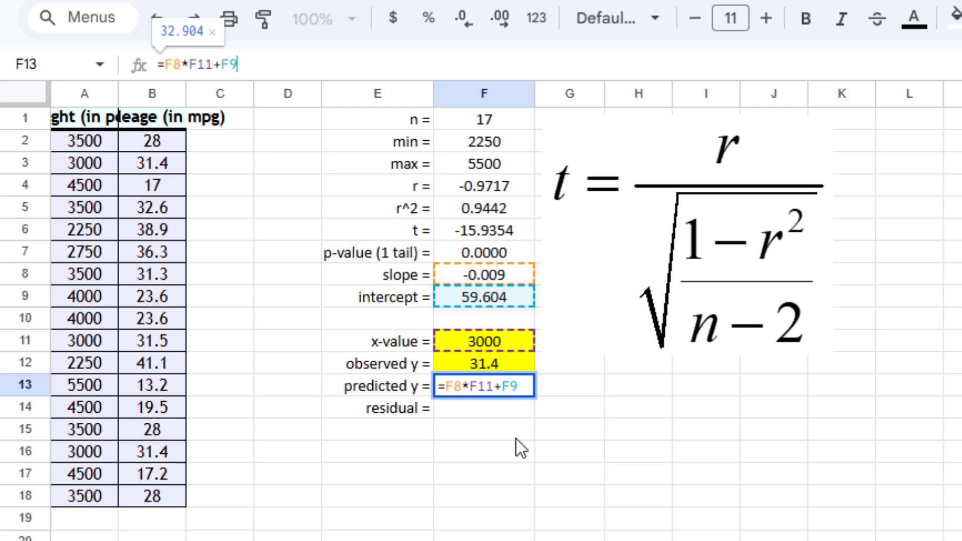
click(509, 416)
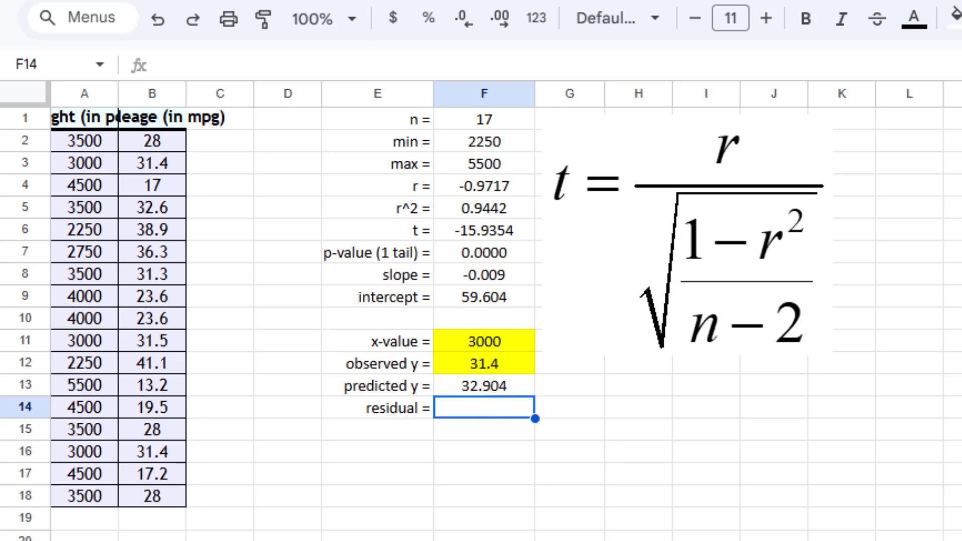
click(245, 1)
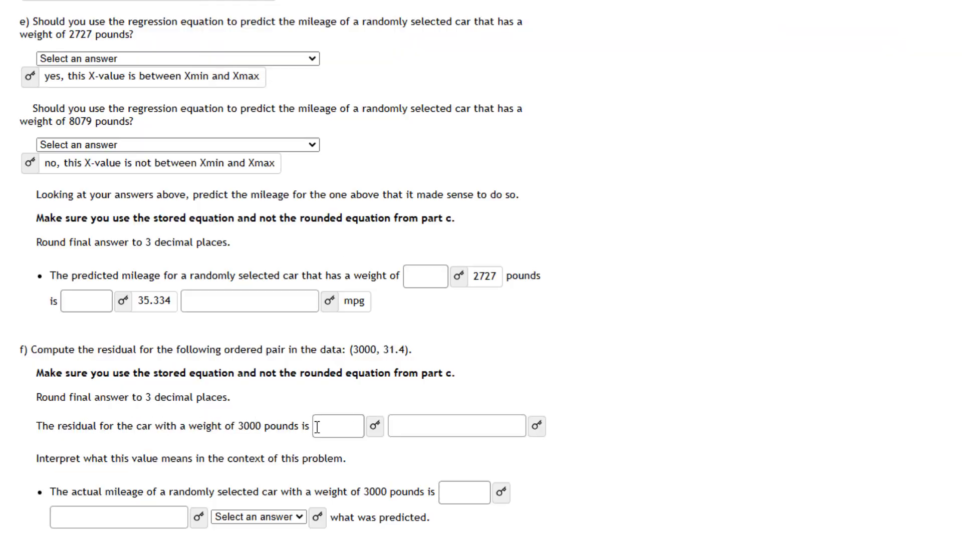
click(374, 425)
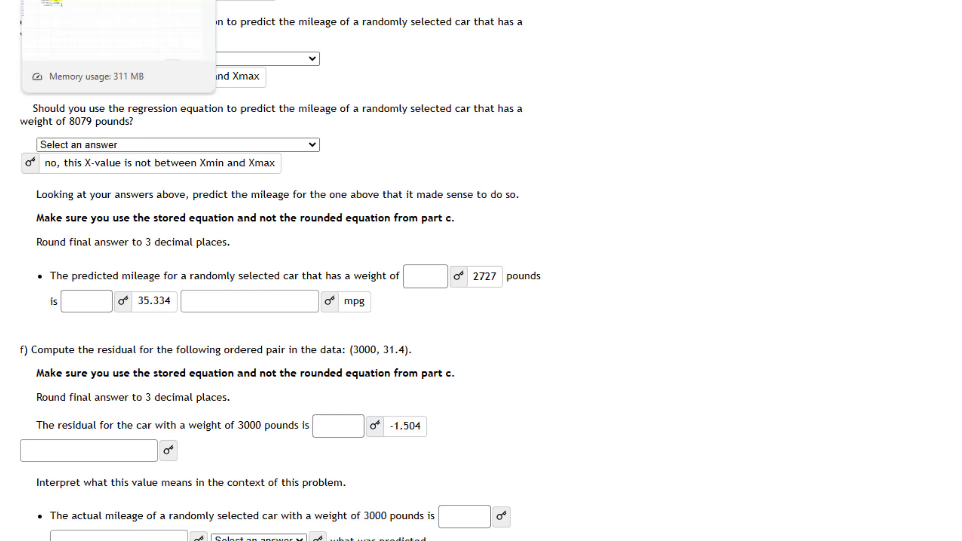
- Switch back to Google Sheets and calculate the residual in F14 as observed minus predicted y with the formula =F12-F13
click(100, 1)
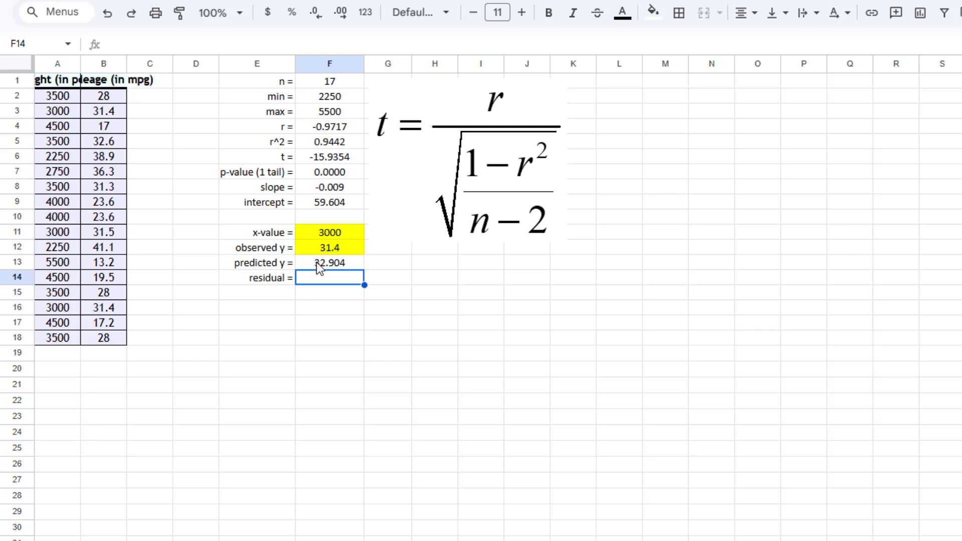
text(=)
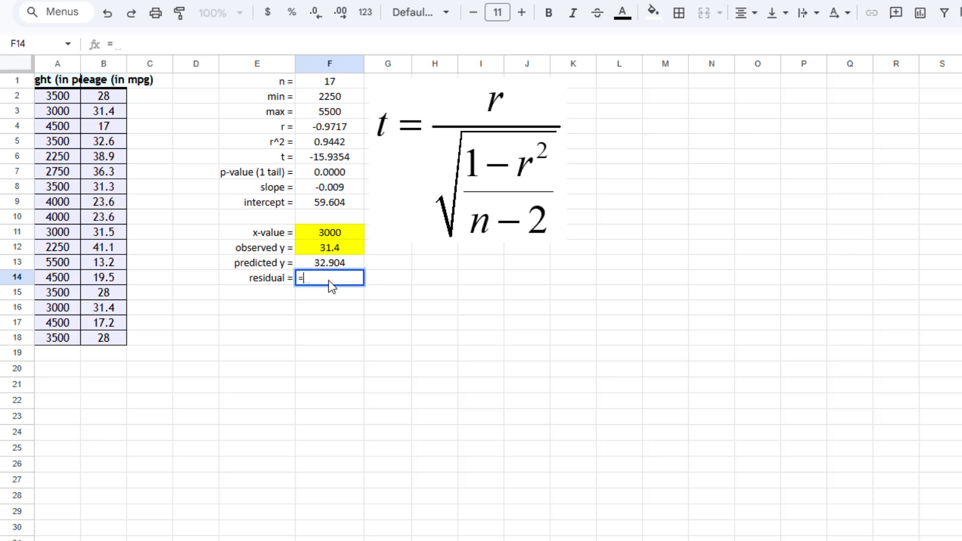
click(328, 255)
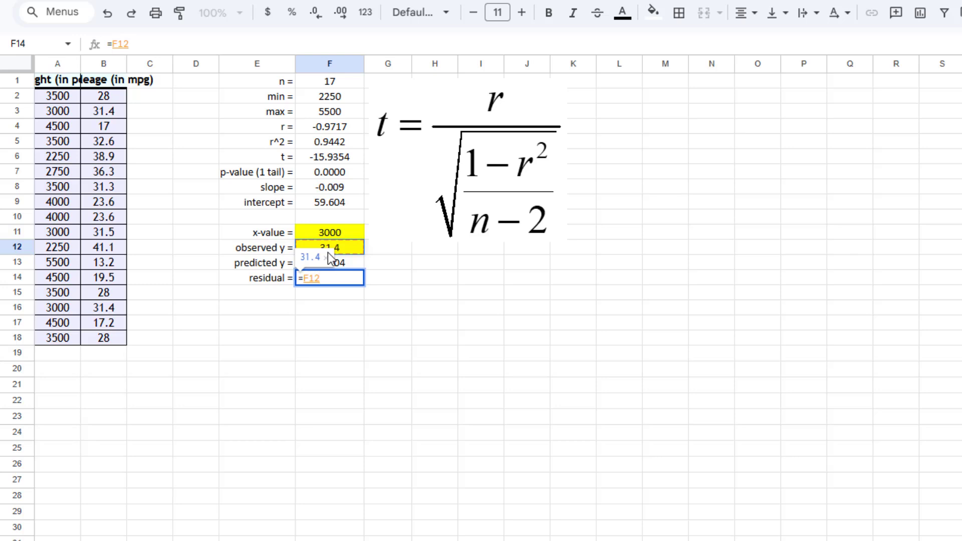
text(-)
click(335, 266)
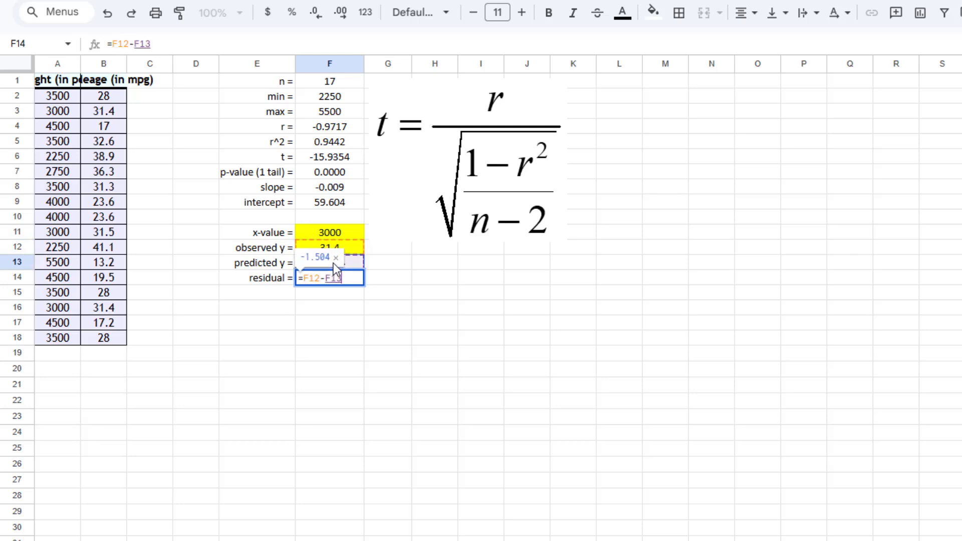
key(Return)
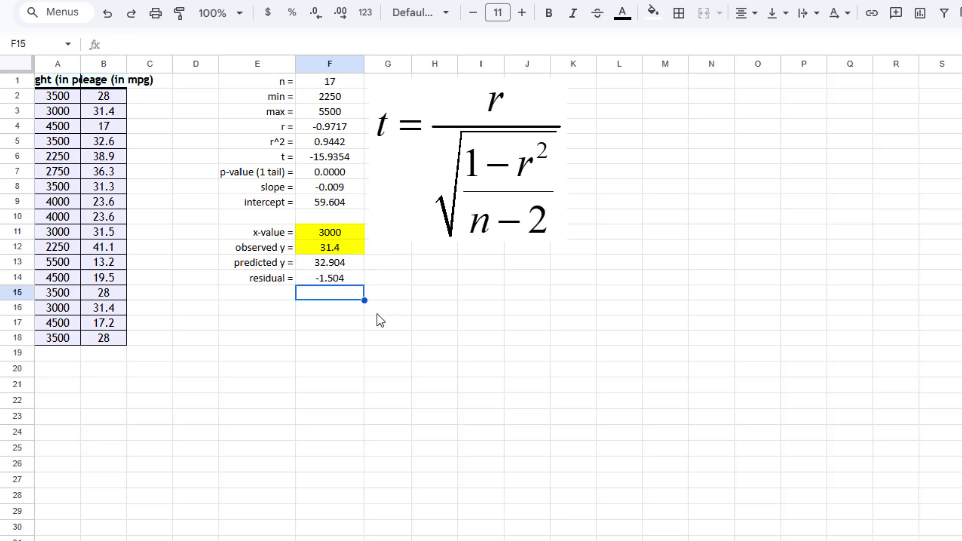
- Return to the question page and reveal the unit of the residual in part f
key(alt+Tab)
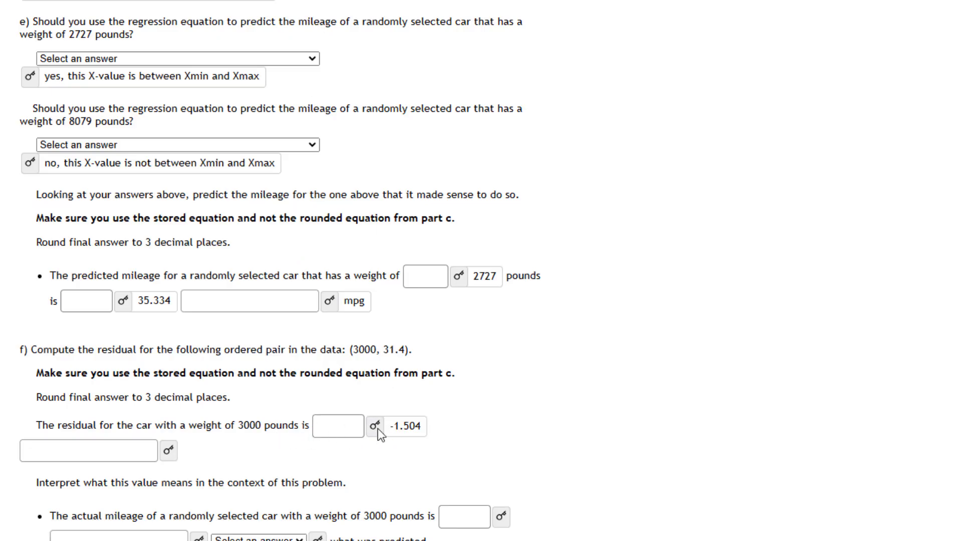
click(174, 450)
scroll(474, 452, down, 1)
click(472, 448)
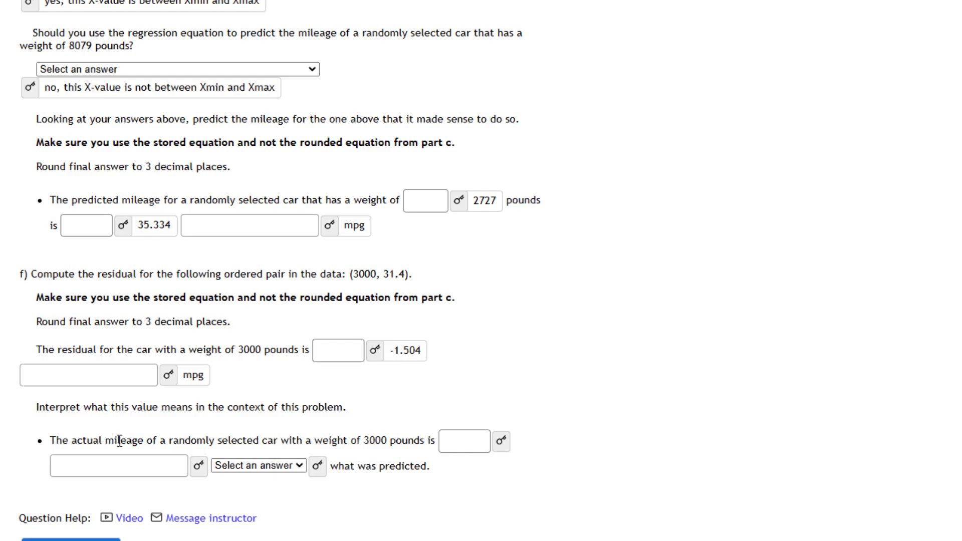
- Highlight the mileage and weight wording in part f's interpretation sentence and reveal its amount, unit and above-or-below answers
drag(110, 441, 393, 377)
scroll(393, 444, down, 1)
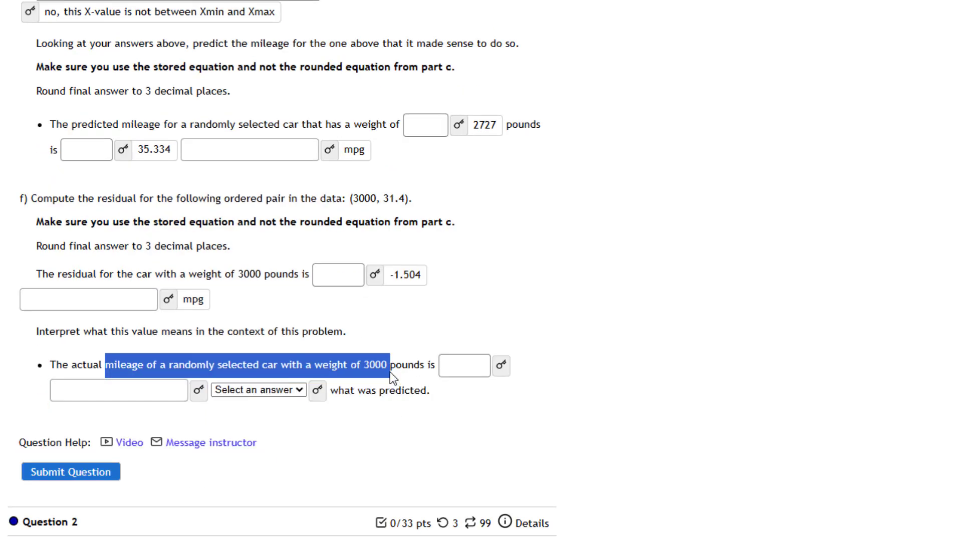
click(501, 366)
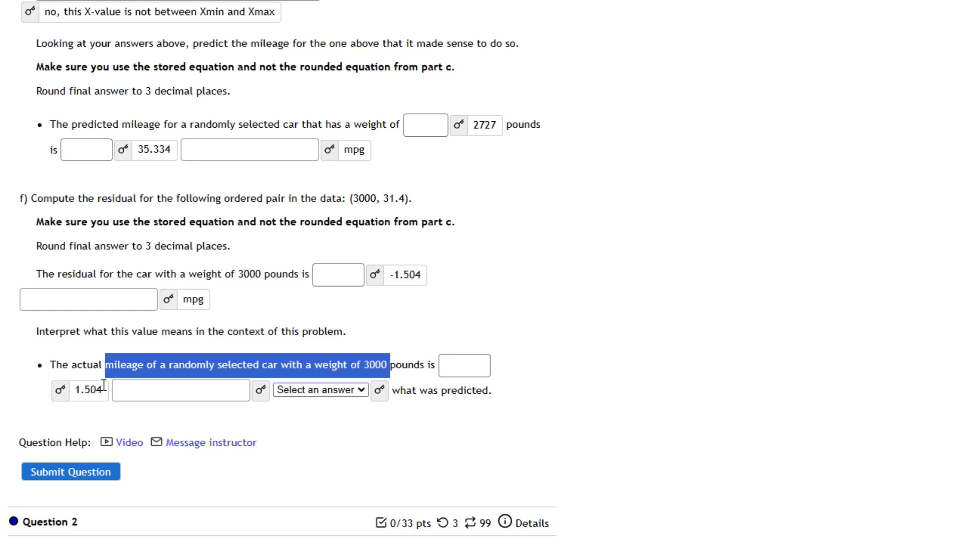
click(260, 390)
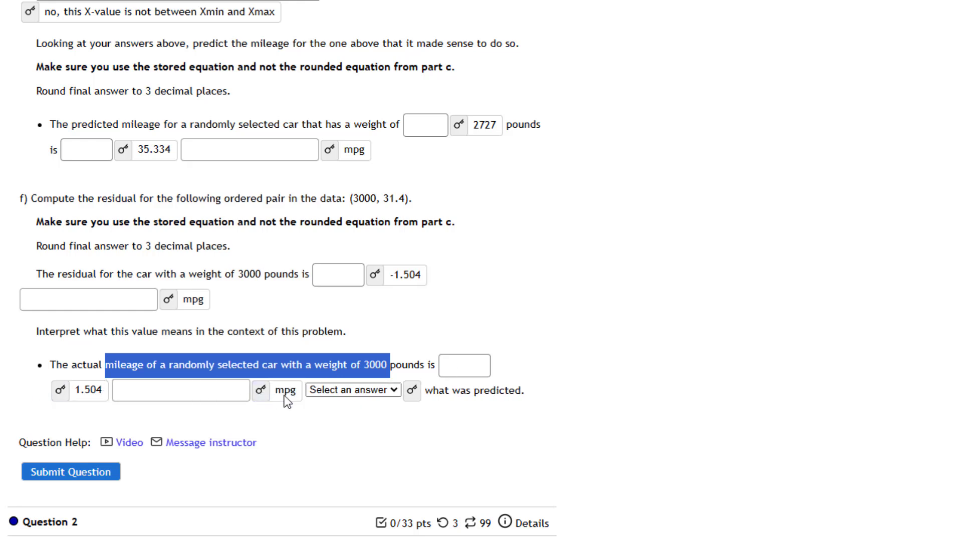
click(410, 392)
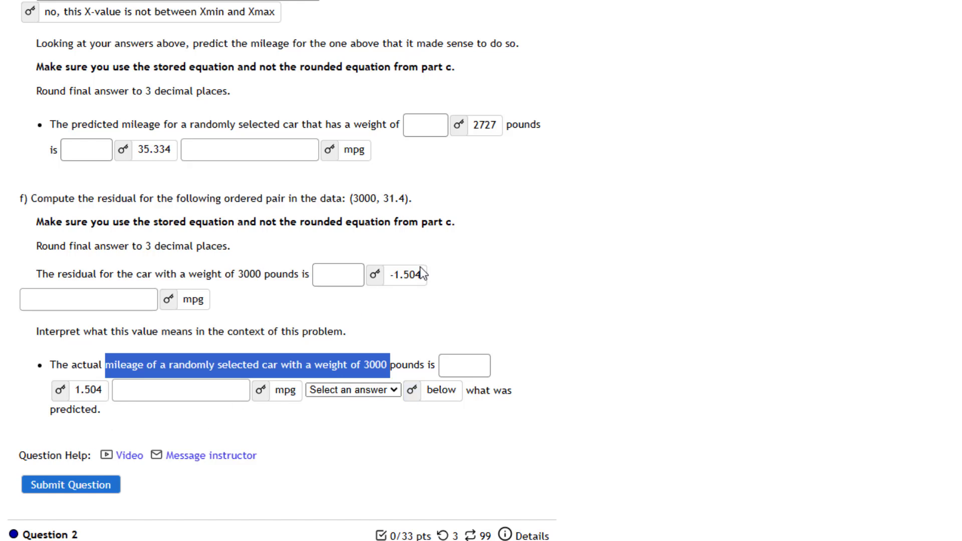
- Compare the question page with the Google Sheets calculator and inspect the slope formula in F8 and the t formula in F6
key(alt+Tab)
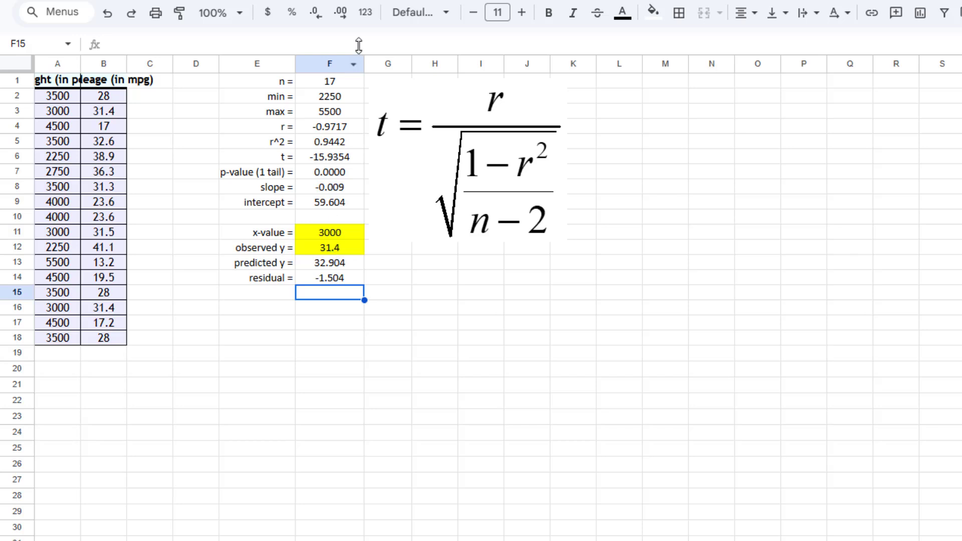
click(415, 1)
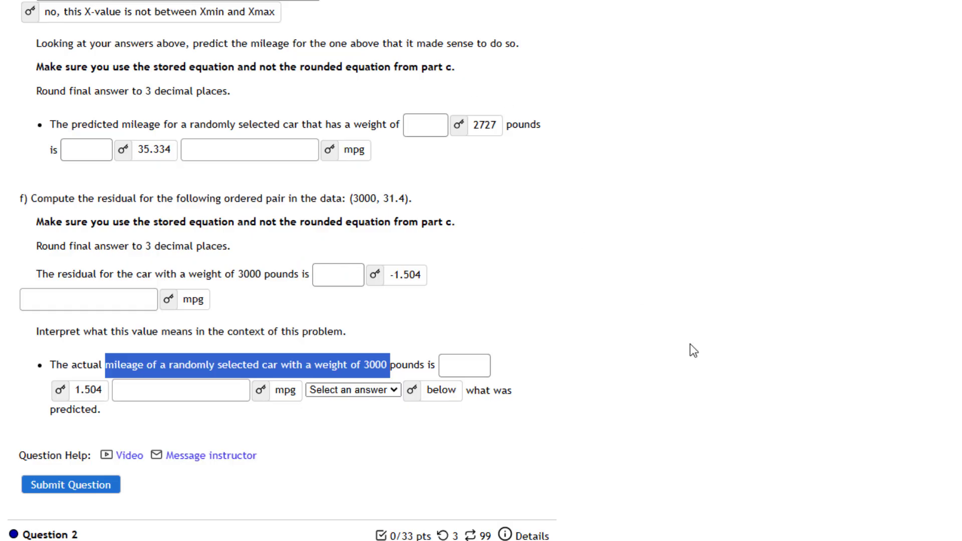
click(273, 1)
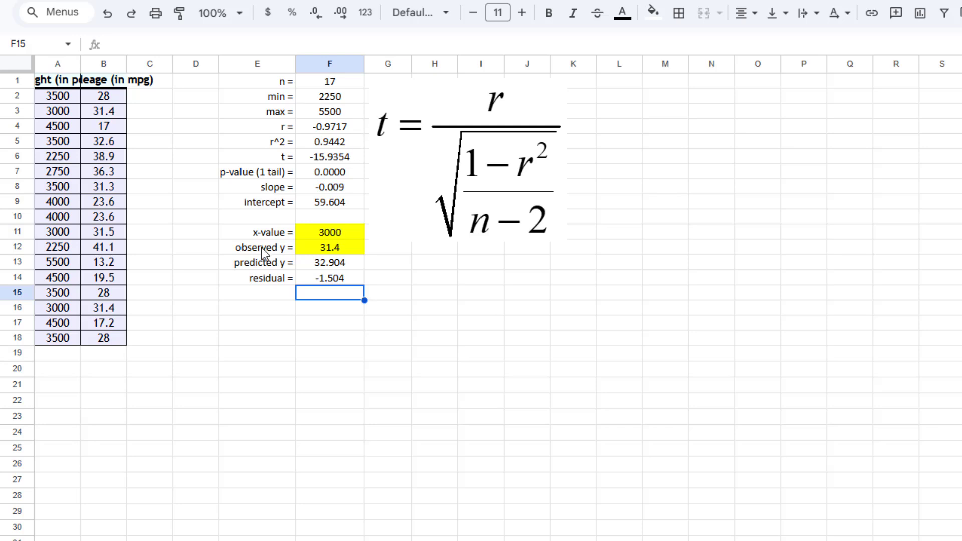
click(330, 191)
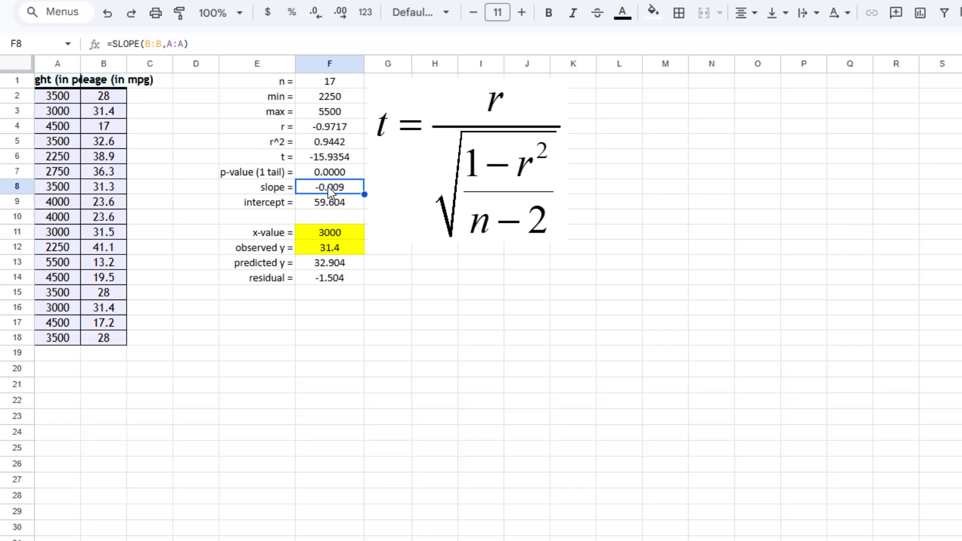
click(326, 160)
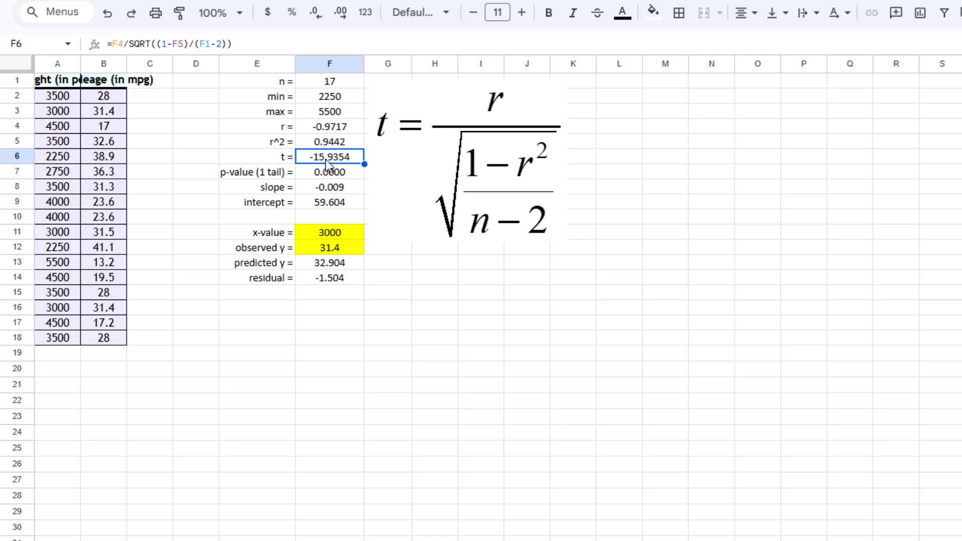